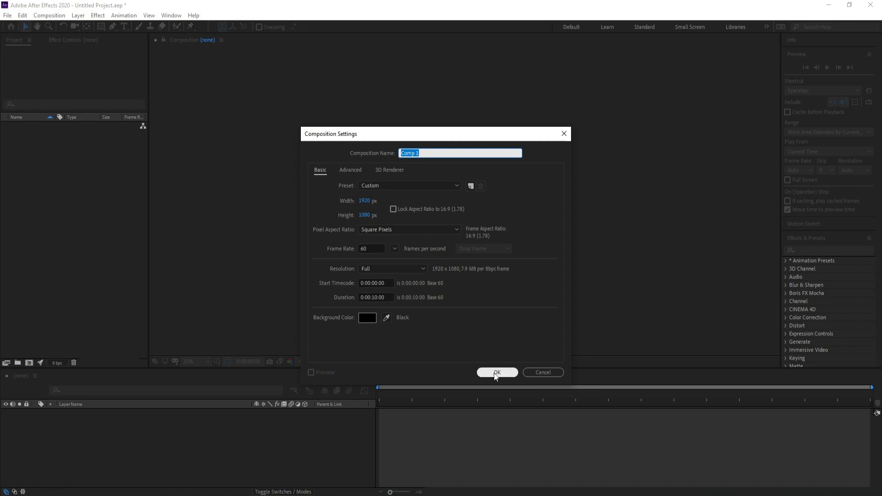
Add a new solid layer to the composition
left_click(78, 15)
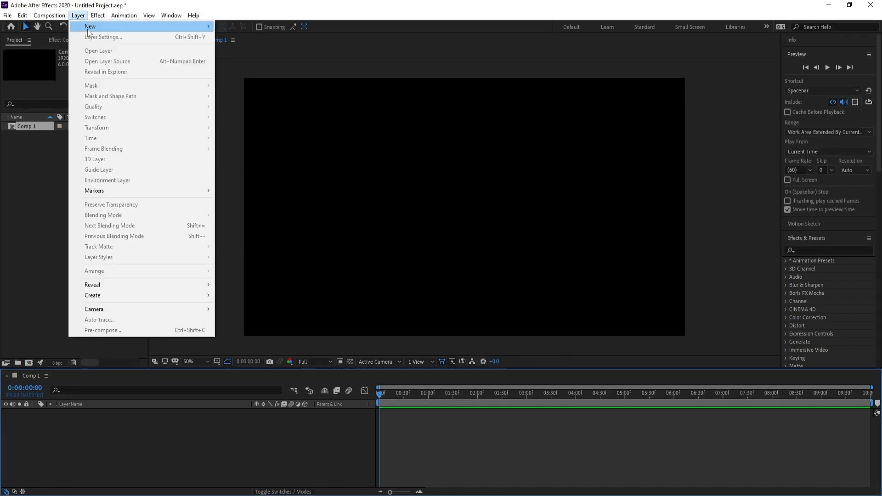
mouse_move(92, 24)
left_click(234, 36)
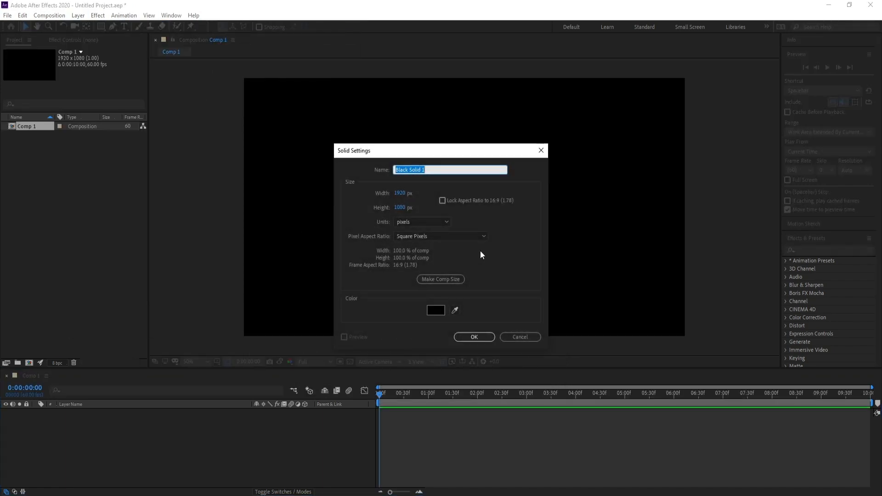
left_click(484, 334)
Search the effects for Stardust and apply it to the solid
left_click(808, 249)
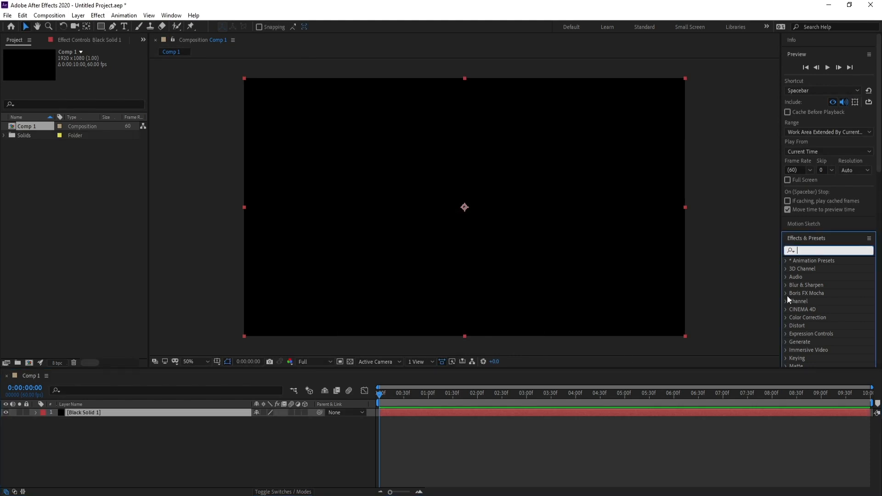
type("stard")
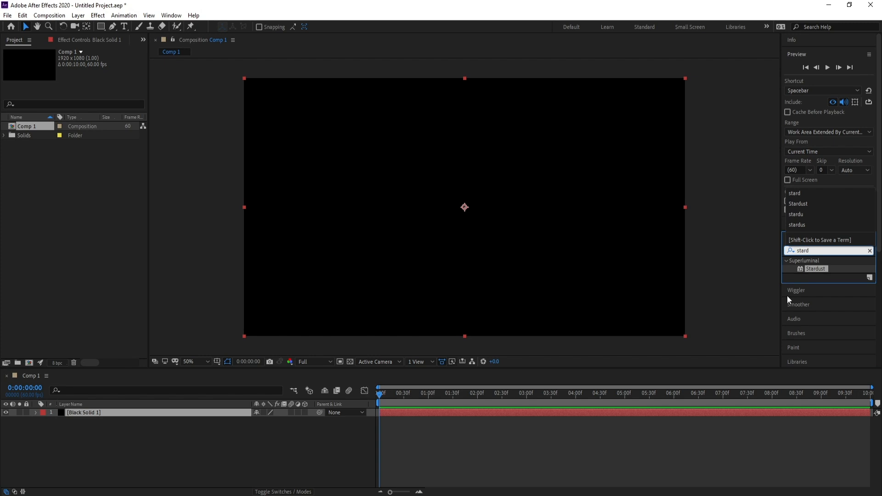
double_click(816, 268)
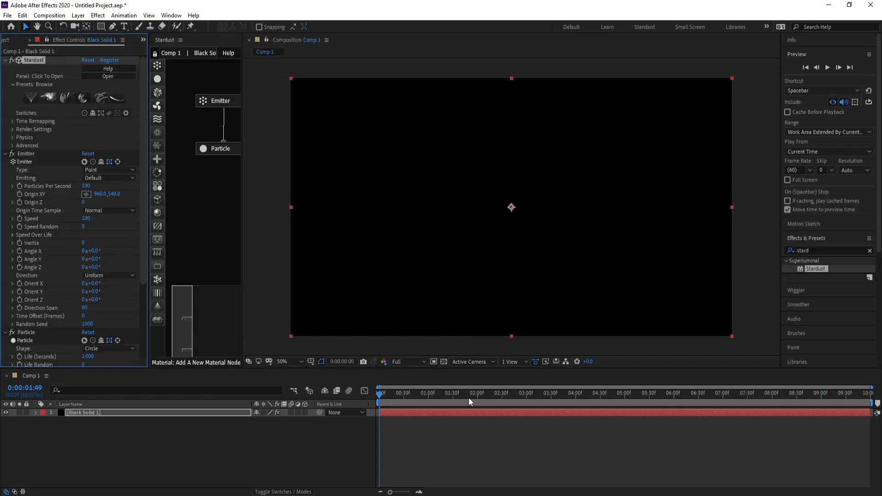
left_click_drag(469, 397, 503, 398)
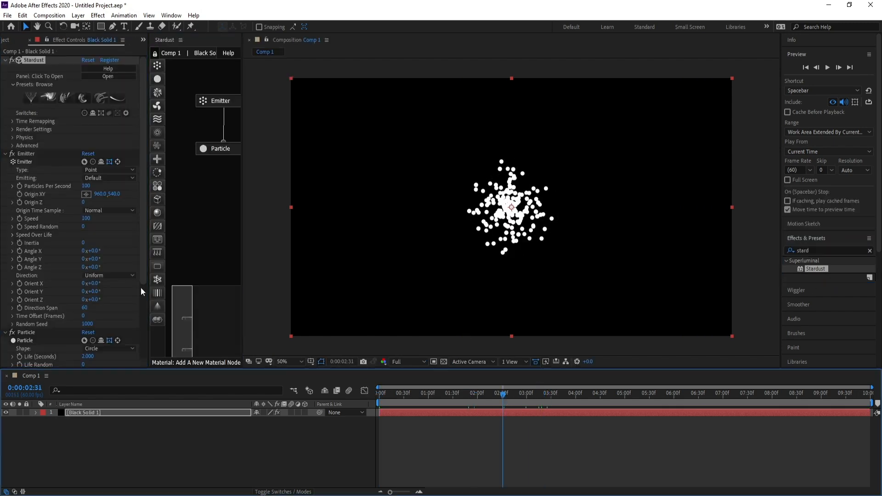
Add a new point light layer
left_click(78, 15)
mouse_move(90, 26)
left_click(262, 47)
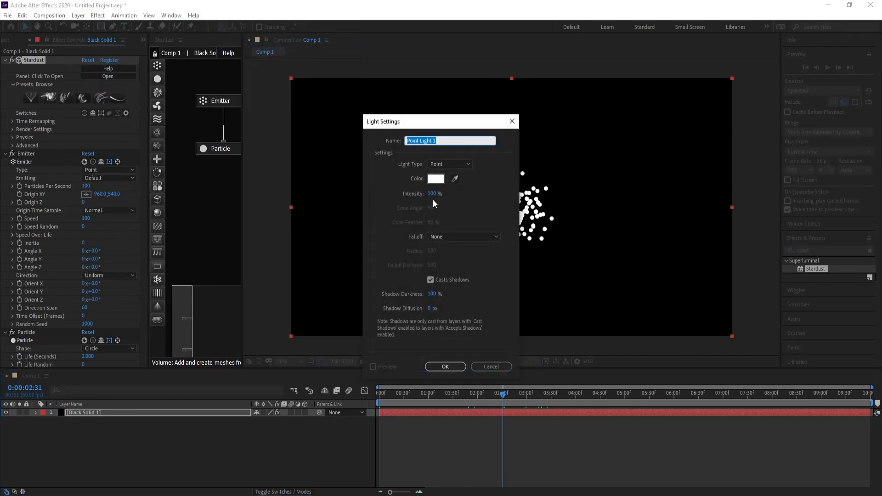
left_click(453, 366)
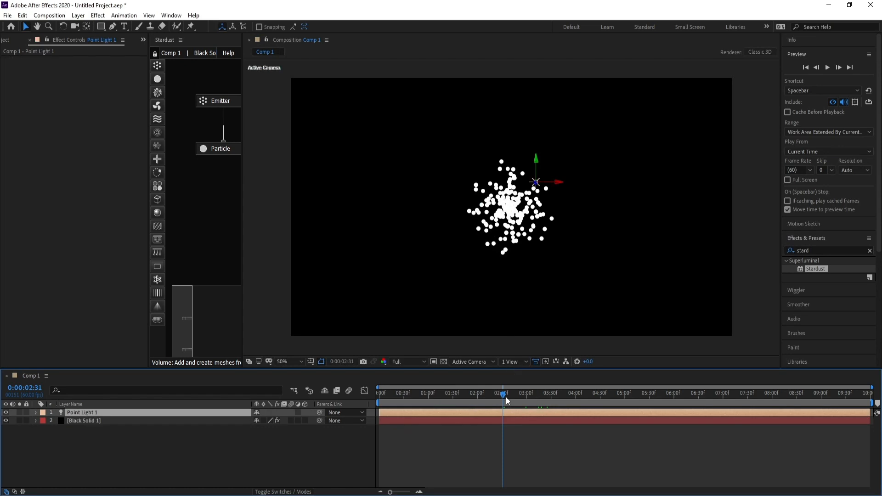
Reveal both layers' Position properties and paste the solid's position onto the point light
left_click_drag(503, 395, 401, 402)
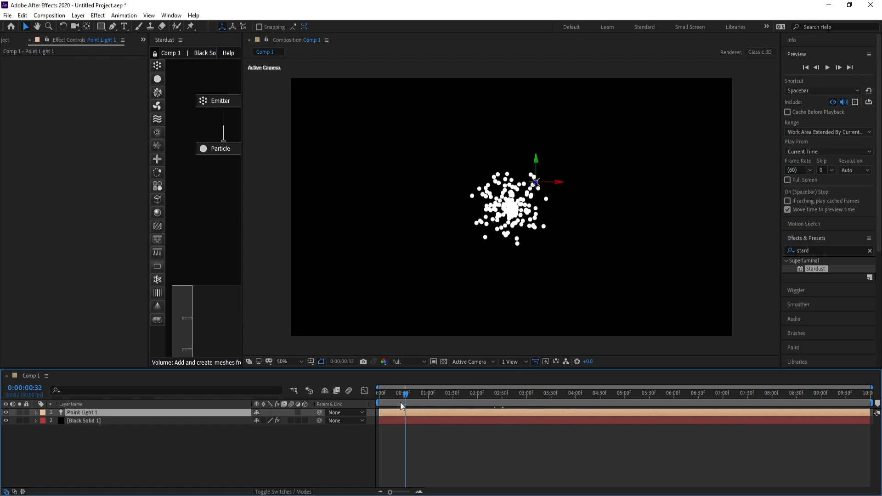
left_click(89, 421)
key("p")
left_click(92, 412)
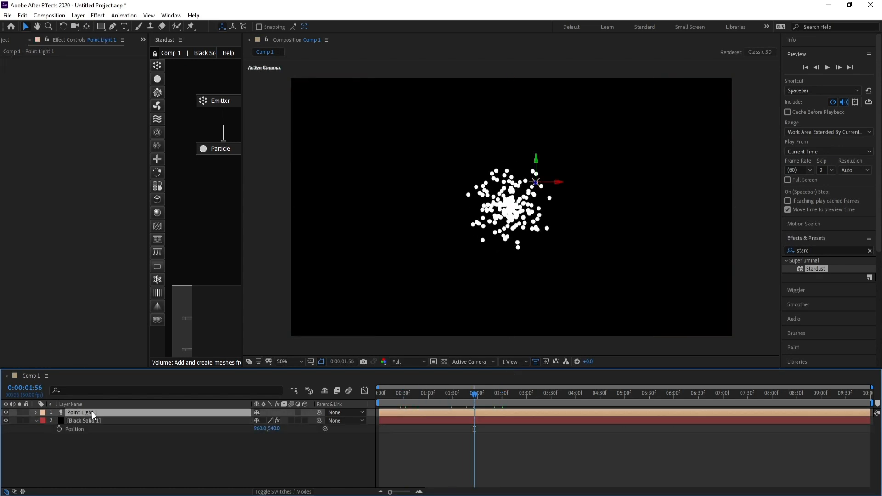
key("p")
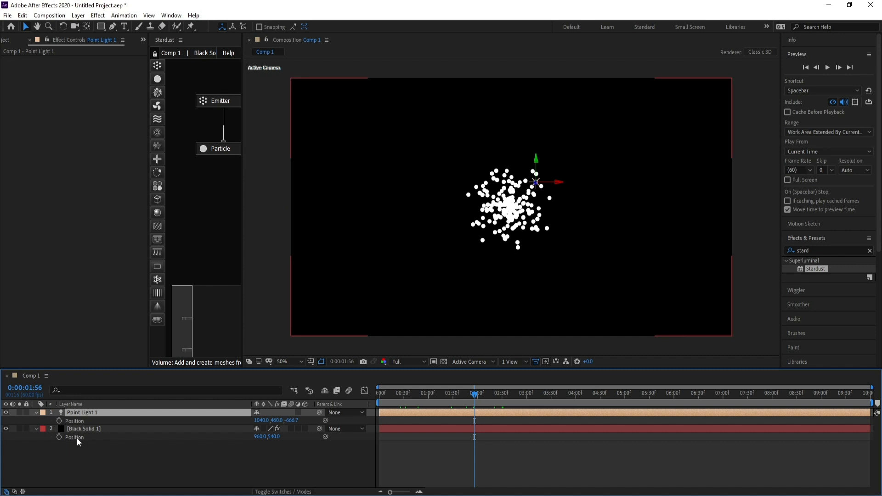
left_click(261, 436)
left_click(262, 420)
type("960")
left_click(273, 438)
left_click(275, 421)
type("540")
left_click(296, 445)
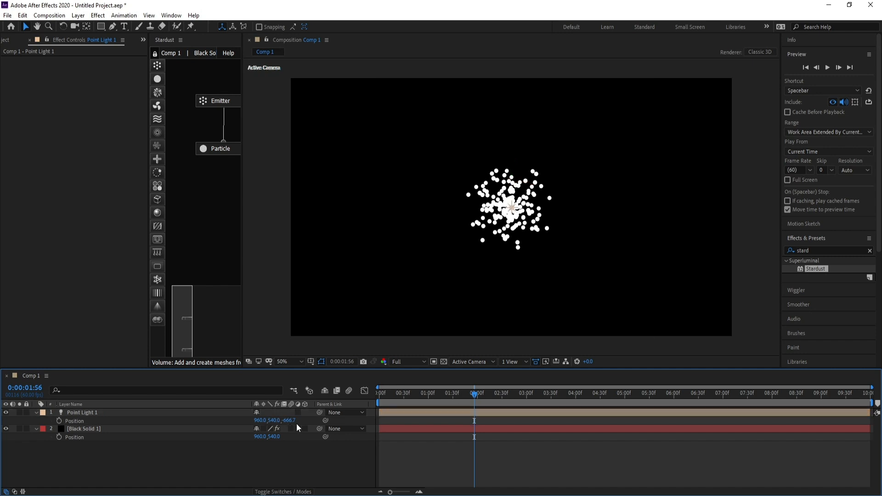
Set the point light's Z position to 0
left_click(290, 422)
type("0")
key("Return")
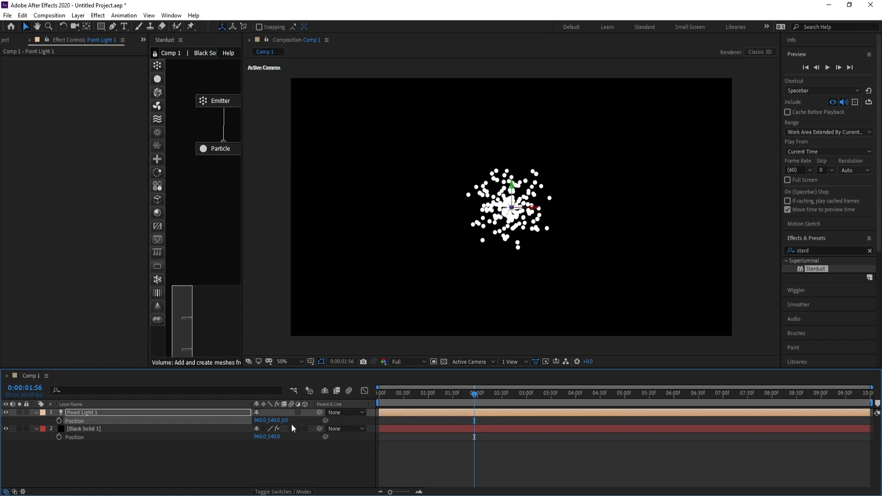
Add a Position keyframe for the point light at 4 seconds
left_click_drag(473, 402, 578, 400)
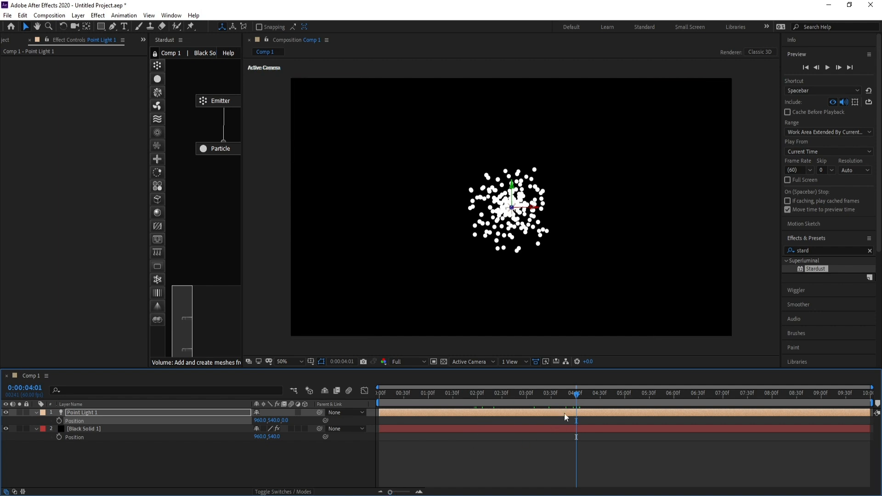
left_click(577, 393)
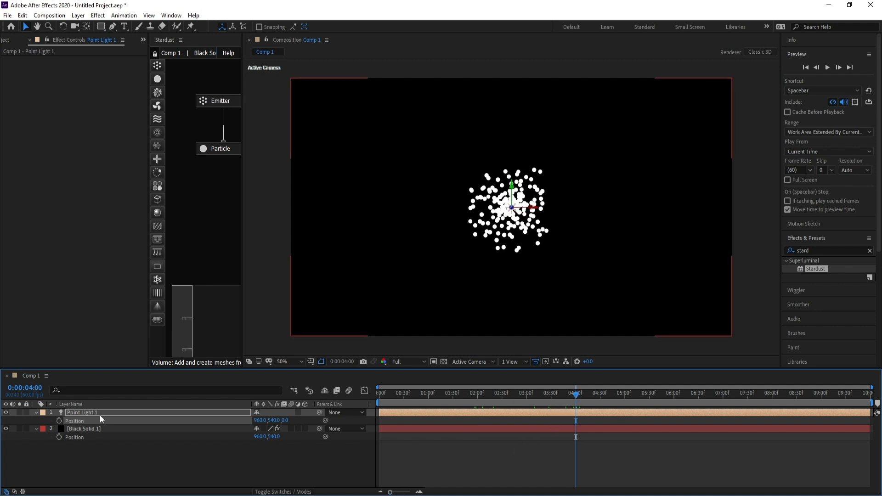
left_click(83, 412)
left_click(59, 421)
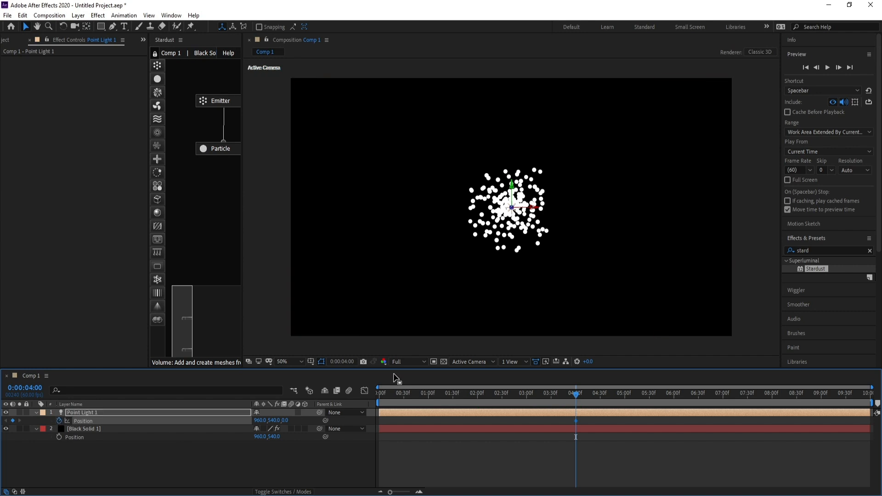
At frame 0, move the point light to the left edge of the frame, about -114, 540, 0
left_click_drag(396, 393, 370, 403)
left_click_drag(533, 209, 285, 224)
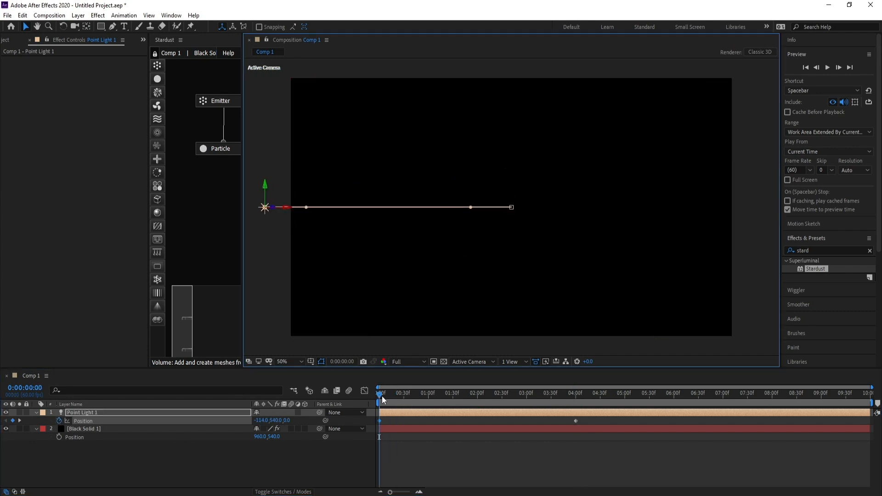
left_click_drag(383, 399, 536, 400)
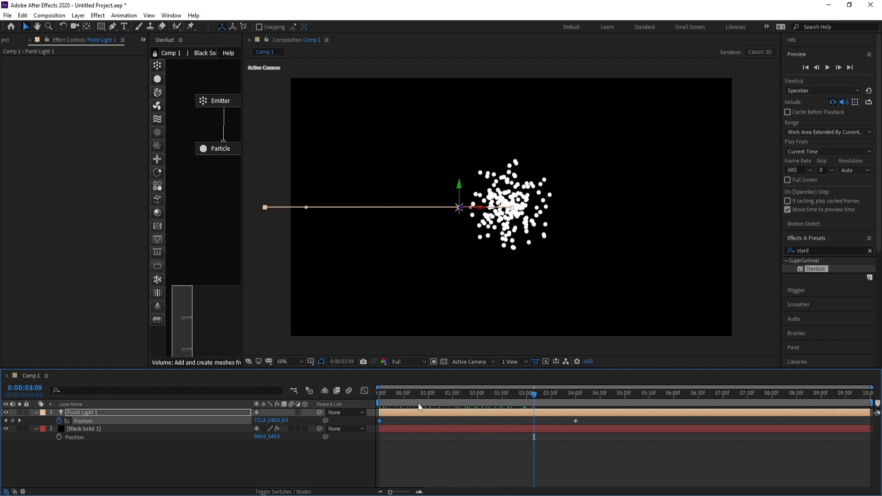
Set the Stardust emitter's Type to Light
left_click(219, 103)
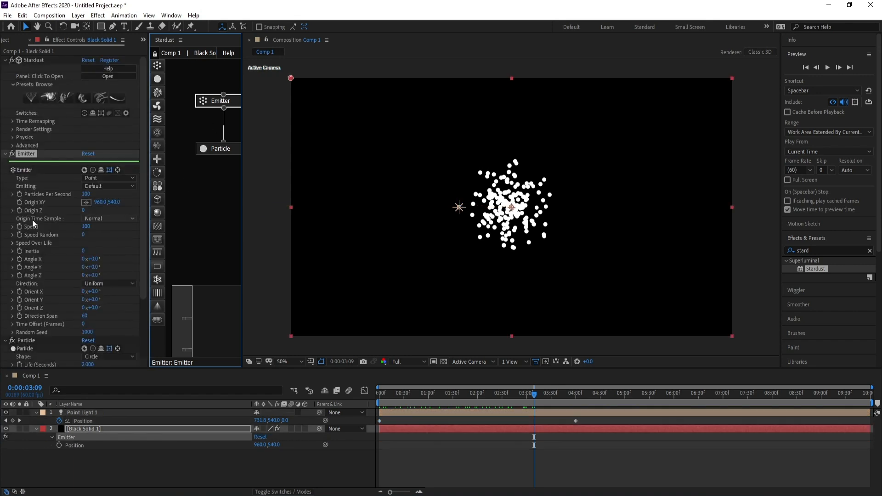
left_click(109, 177)
left_click(105, 251)
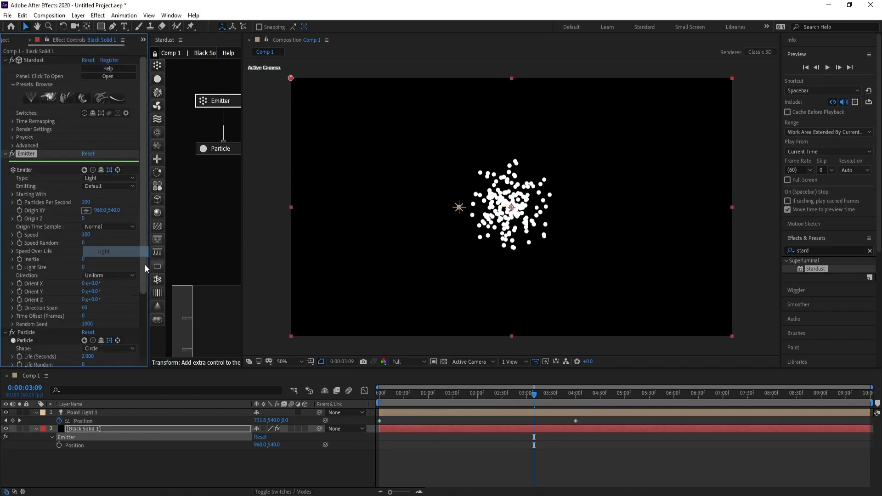
mouse_move(520, 390)
left_mouse_down()
mouse_move(439, 396)
mouse_move(527, 396)
left_mouse_up()
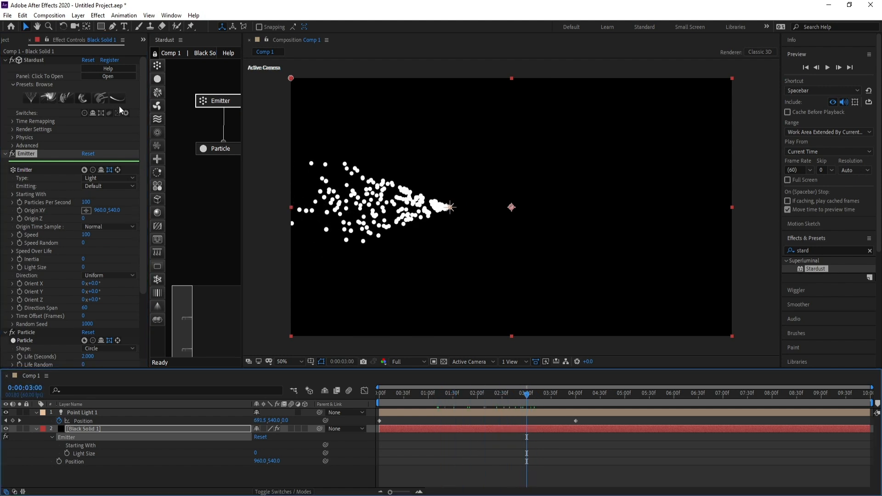
Add a null object layer and move it to the top of the layer stack
left_click(78, 16)
mouse_move(81, 27)
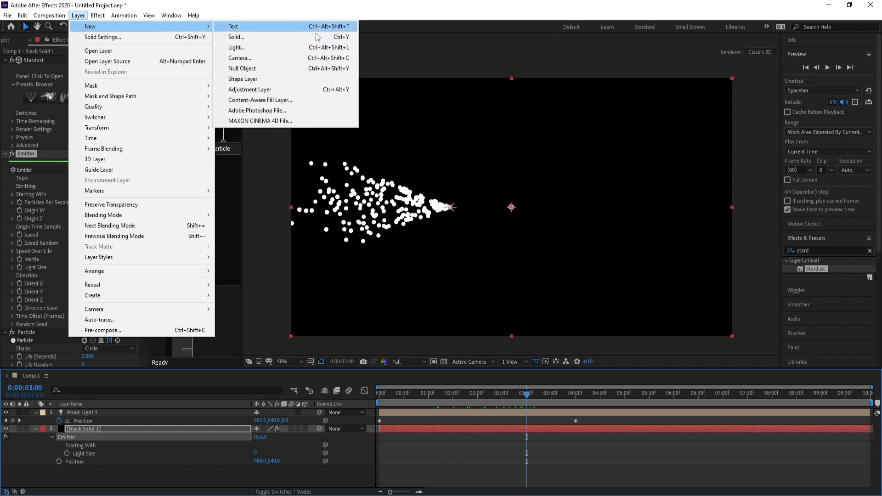
left_click(257, 68)
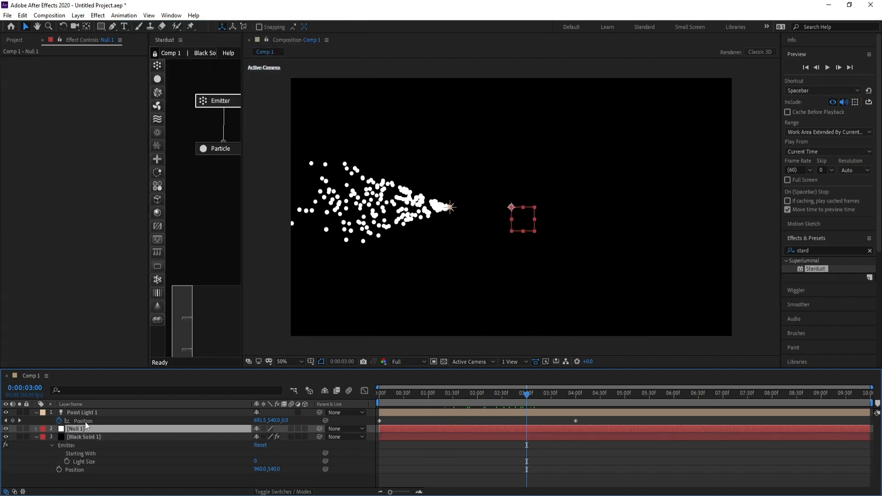
left_click_drag(78, 426, 78, 412)
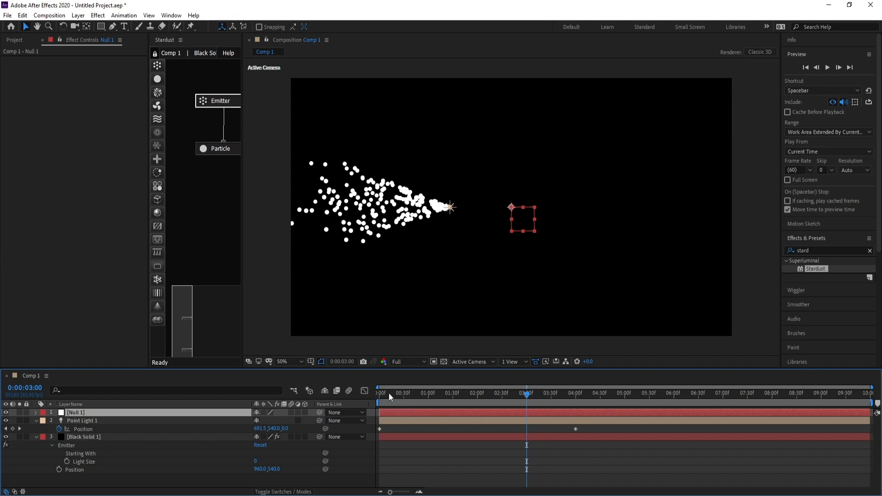
Parent the point light to the null at frame 0
left_click_drag(389, 394, 373, 395)
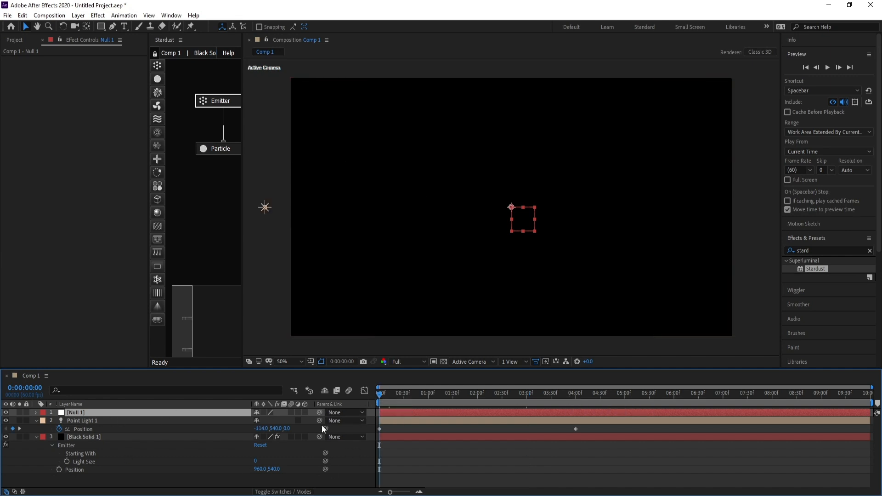
left_click_drag(320, 421, 103, 412)
Animate the null's Rotation with keyframes at frame 0 and at 4 seconds
key("r")
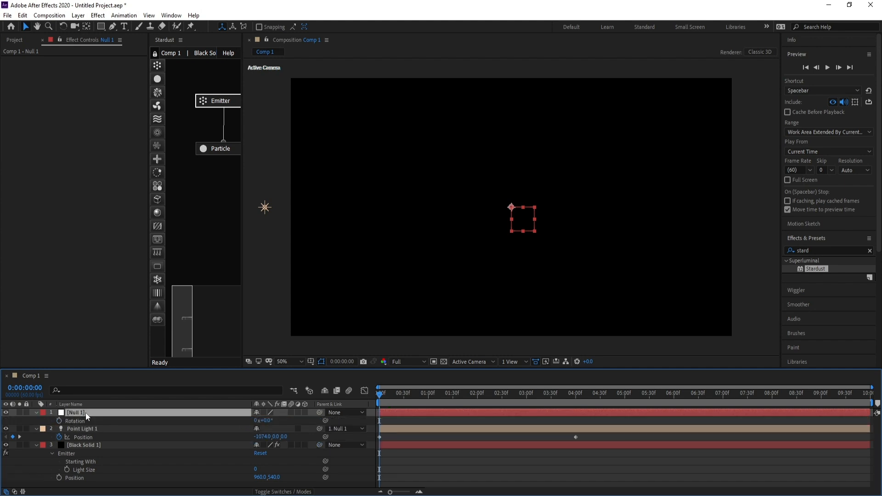
left_click(59, 422)
left_click(575, 397)
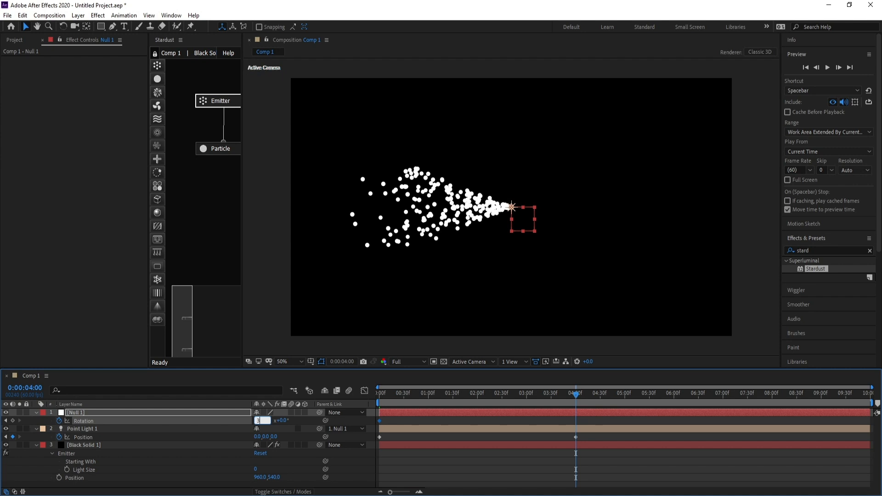
key("Return")
left_click_drag(576, 398, 524, 401)
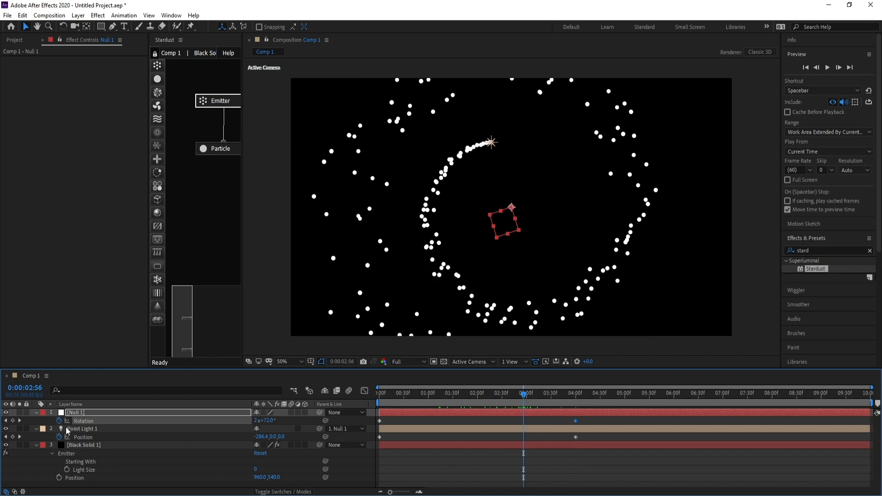
Set the Stardust particle Life to 5 seconds and Life Random to 60
left_click(36, 413)
left_click(36, 421)
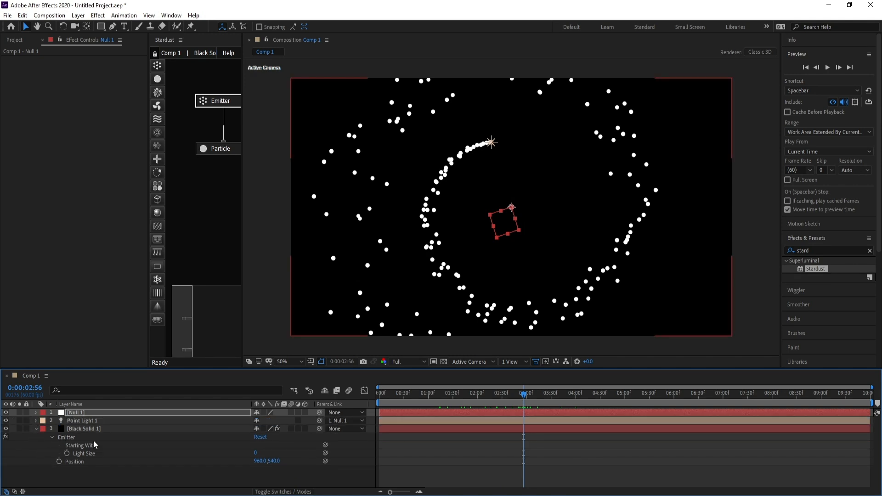
left_click(65, 430)
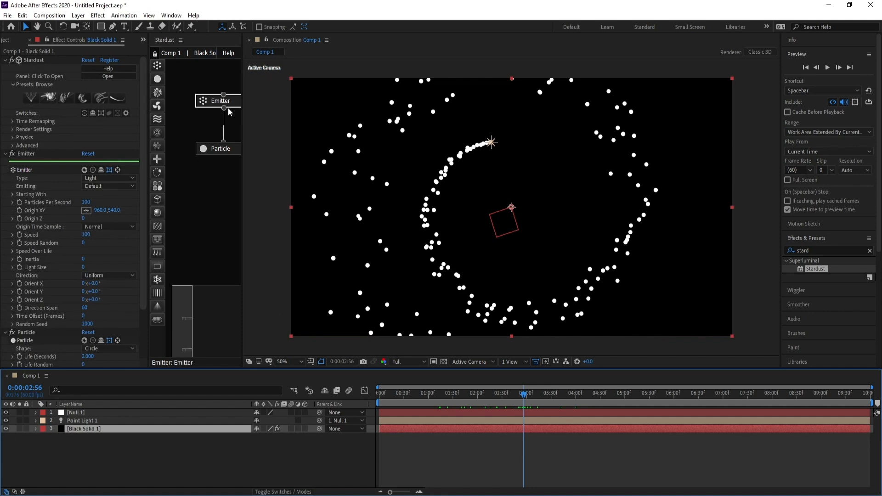
left_click(225, 149)
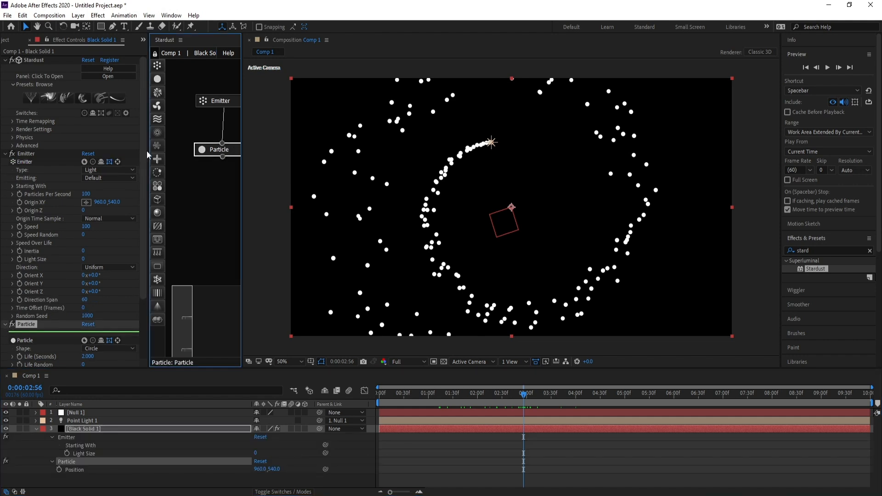
scroll(144, 190, "down", 5)
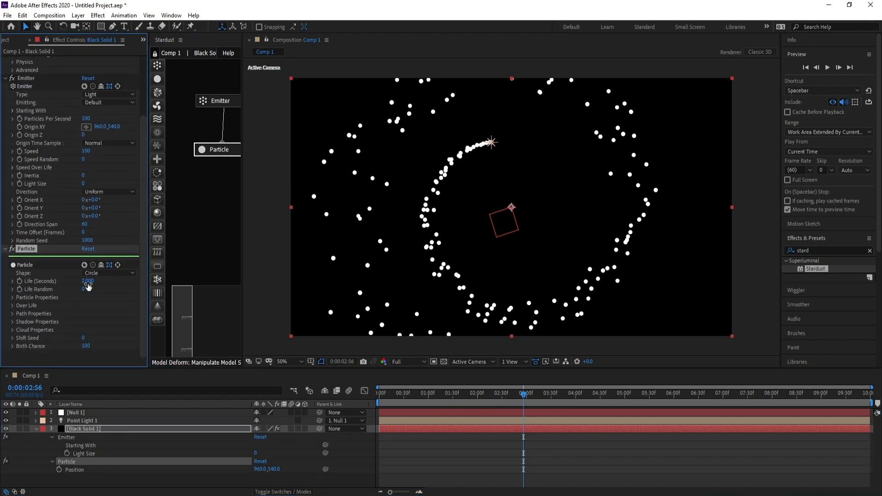
left_click(87, 282)
type("5")
key("Return")
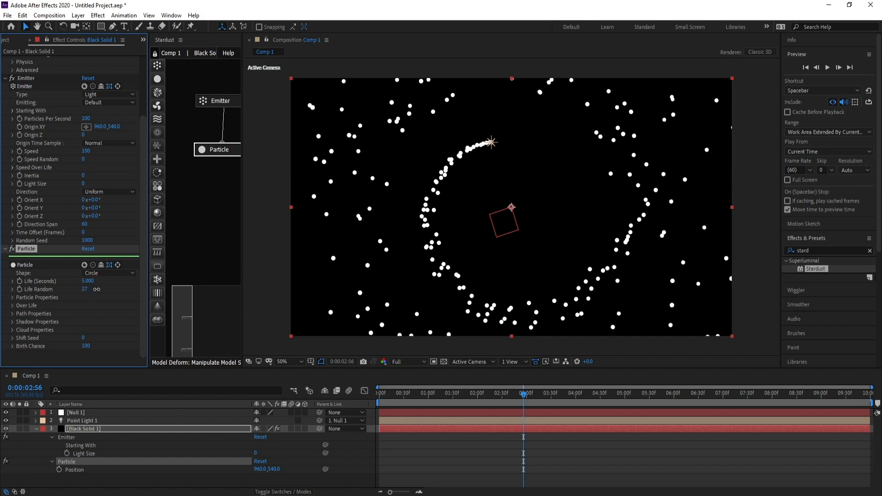
left_click(87, 290)
type("60")
key("Return")
Set the particle Size to 2 pixels and Size Random to about 53
left_click(12, 298)
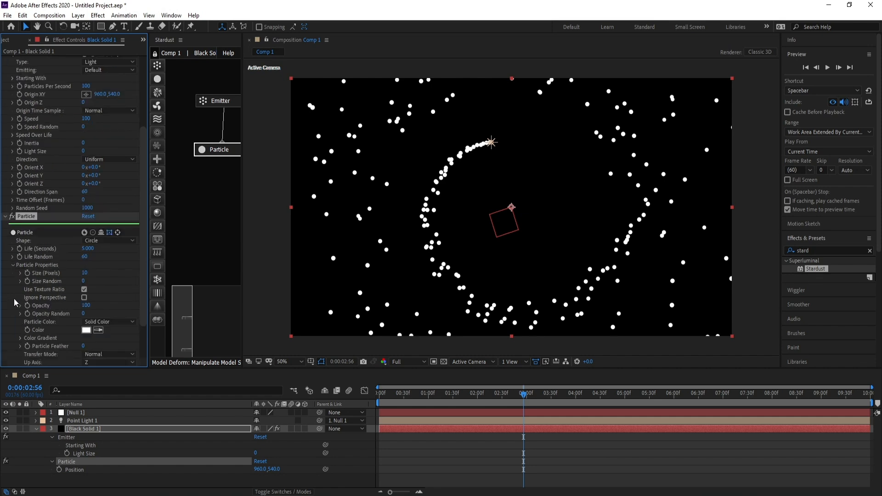
left_click(86, 274)
type("2")
key("Return")
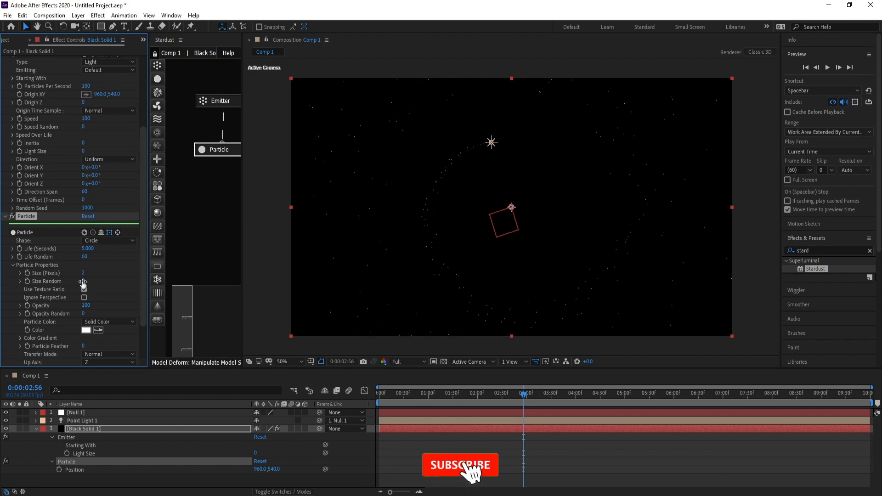
left_click_drag(83, 282, 107, 282)
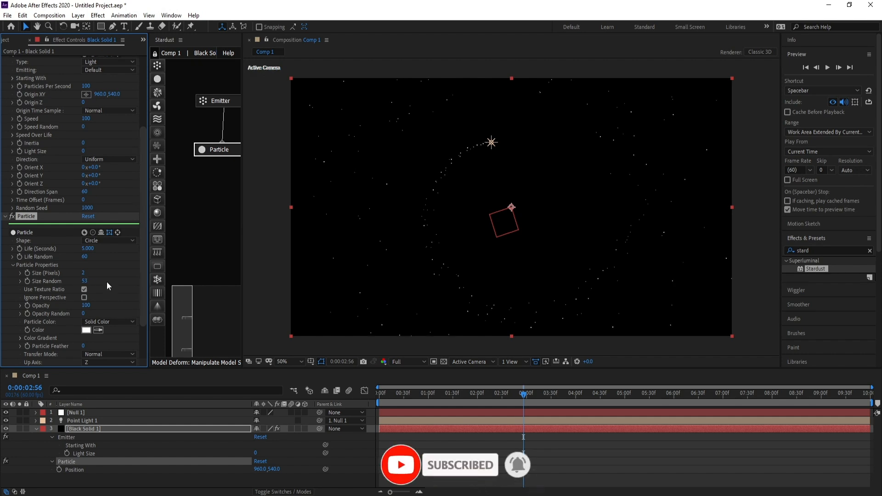
Select the Emitter node and set the emitter Speed to 15
left_click(13, 266)
left_click(215, 103)
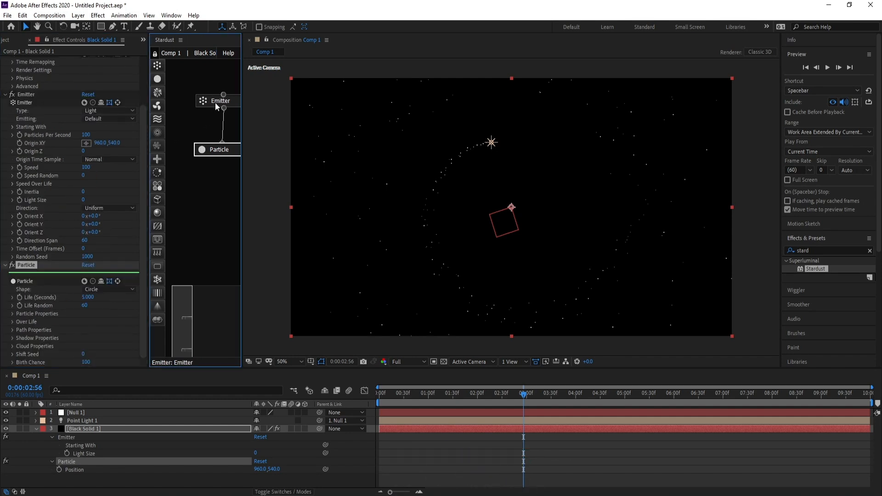
left_click_drag(143, 206, 143, 207)
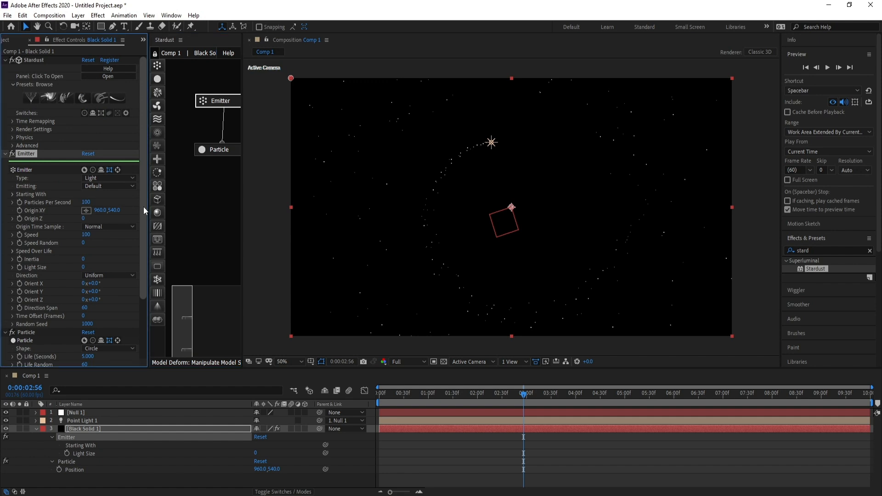
left_click(85, 234)
type("1")
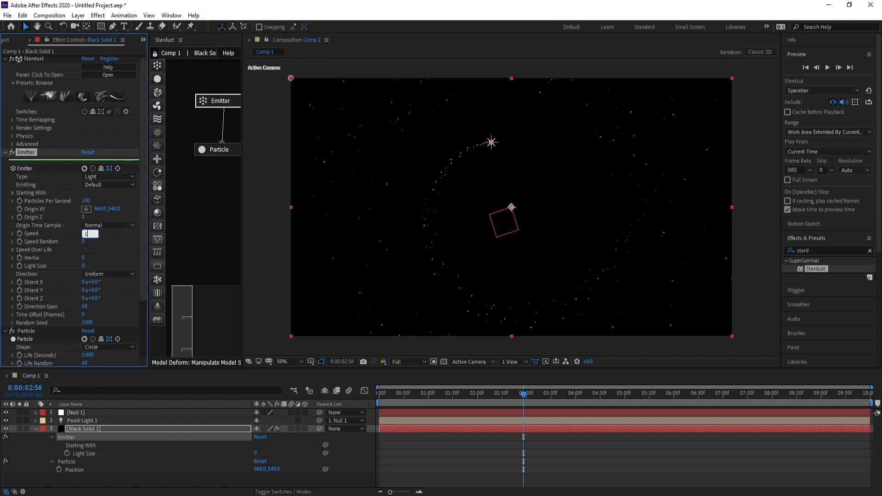
type("5")
key("Return")
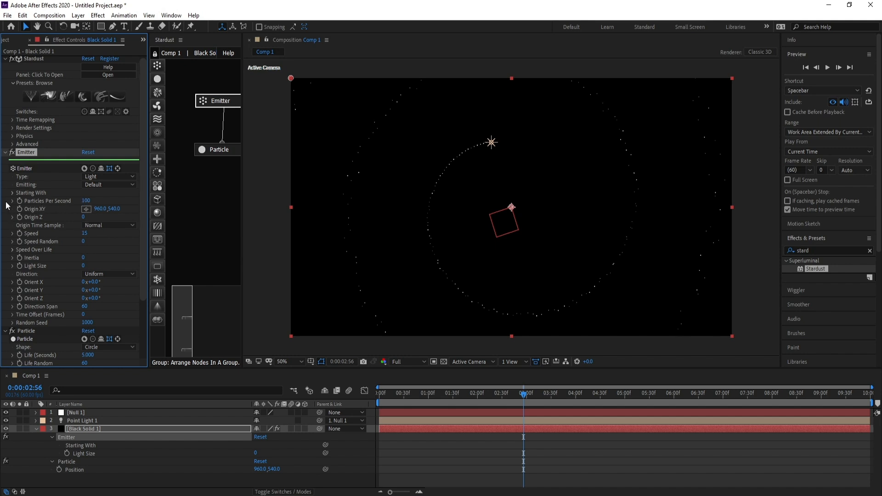
Set the emitter's Particles Per Second to 4000
left_click(85, 201)
type("4000")
key("Return")
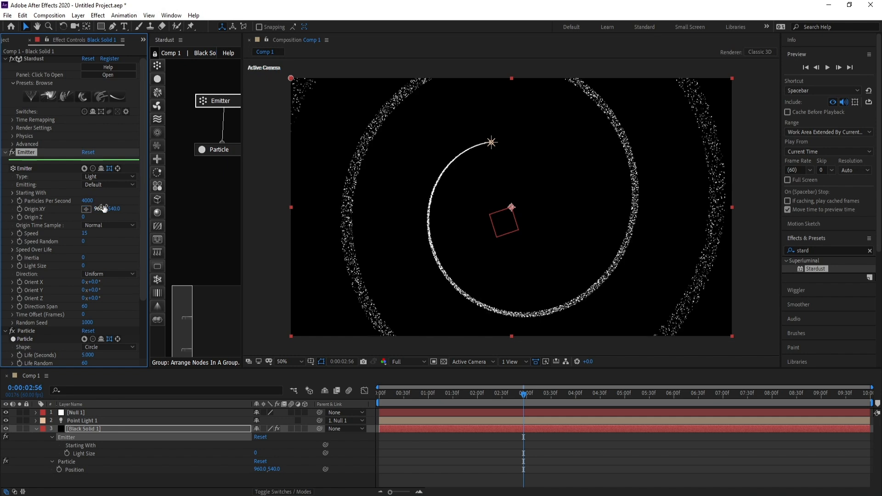
Set the emitter's Speed Random to about 47 and Inertia to 20
left_click_drag(524, 394, 573, 394)
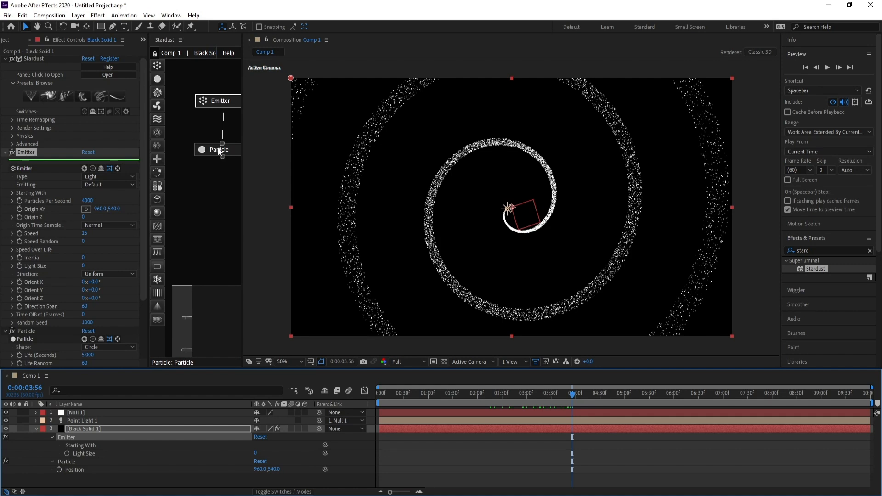
left_click_drag(142, 155, 138, 192)
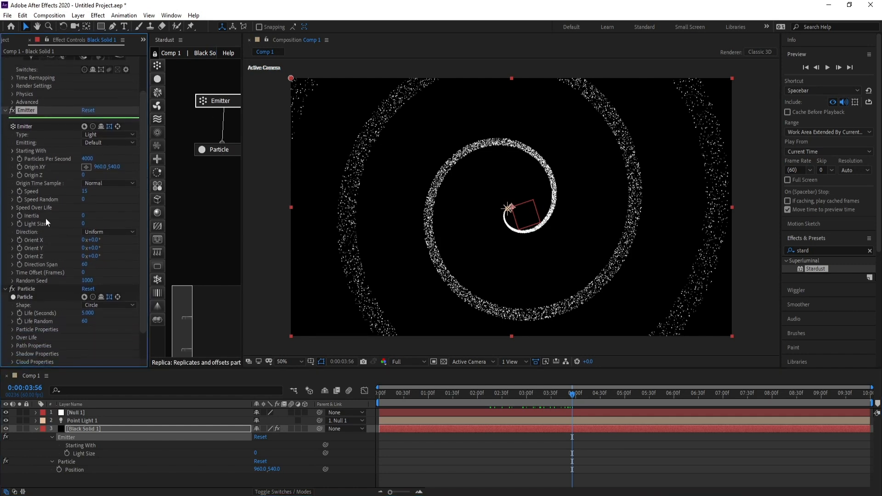
left_click_drag(83, 199, 107, 201)
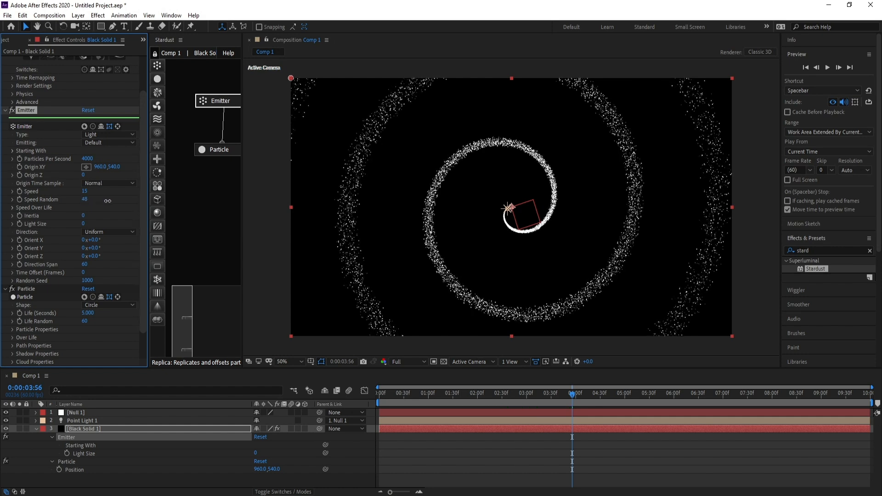
left_click(83, 215)
key("Return")
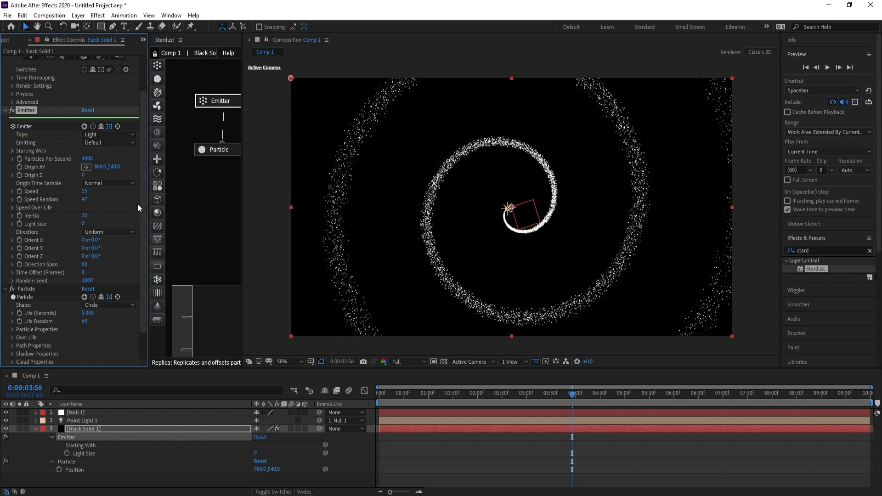
Apply the Fade In and Out Bezier preset to the particle's Size over Life curve
left_click_drag(142, 197, 142, 212)
left_click(213, 154)
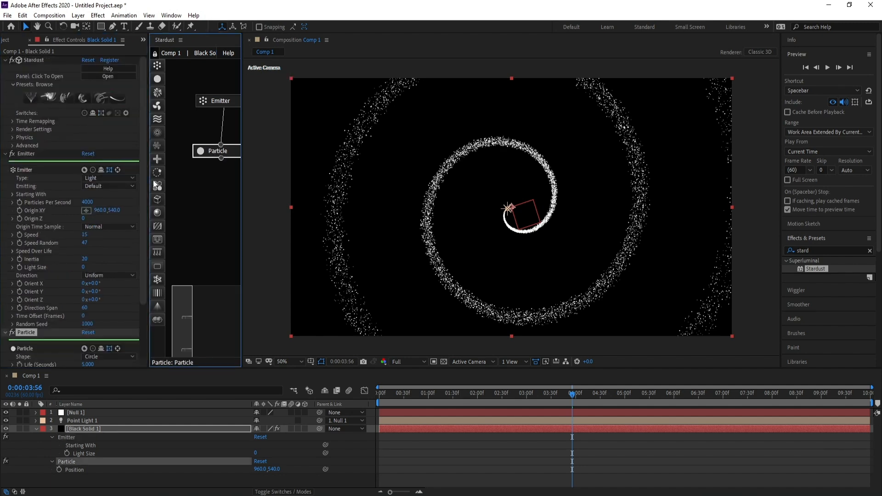
left_click_drag(142, 176, 143, 272)
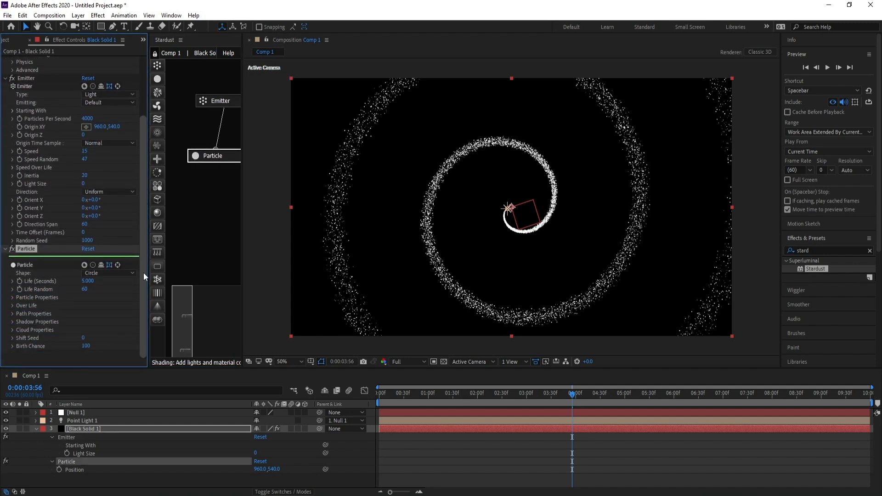
left_click(11, 306)
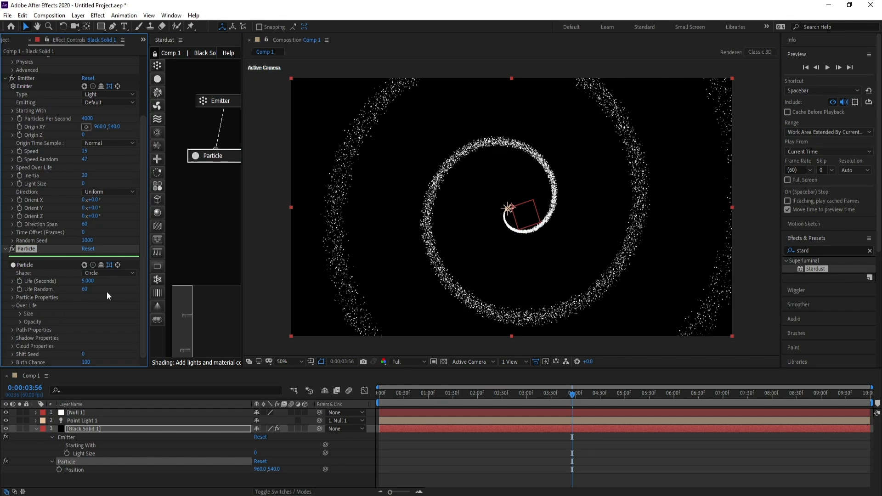
left_click_drag(152, 266, 178, 271)
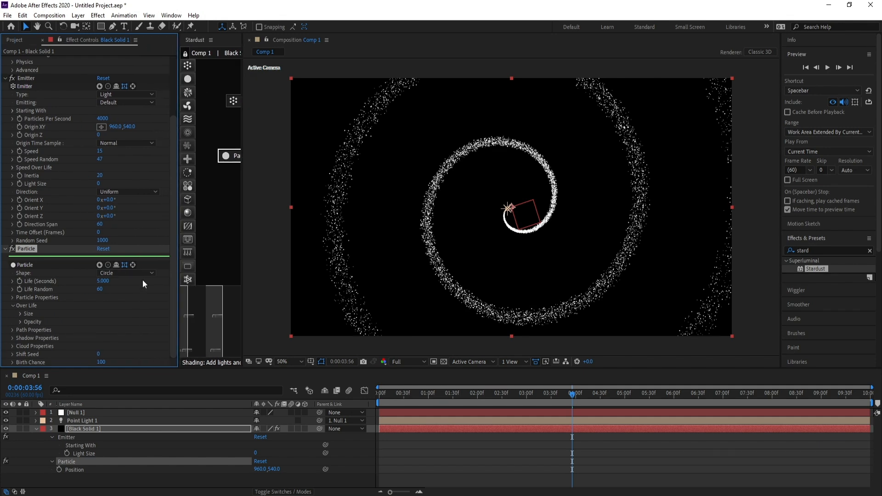
left_click(20, 313)
scroll(60, 344, "down", 1)
left_click(110, 356)
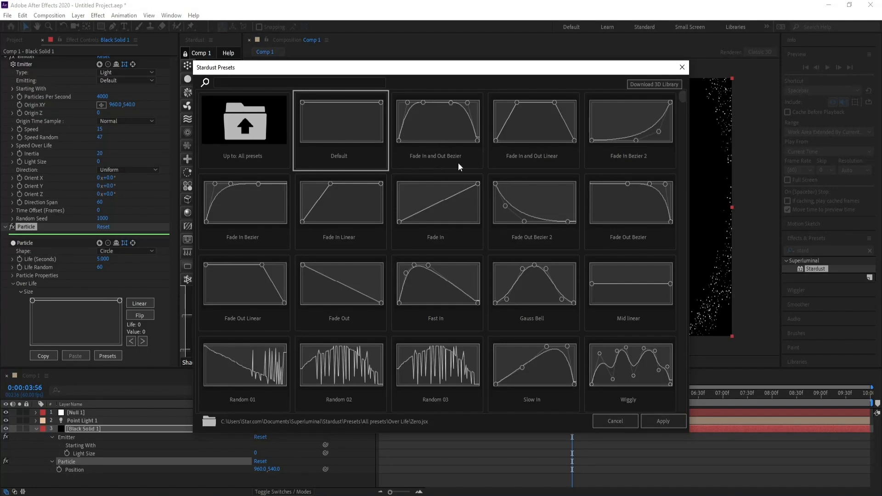
left_click(425, 120)
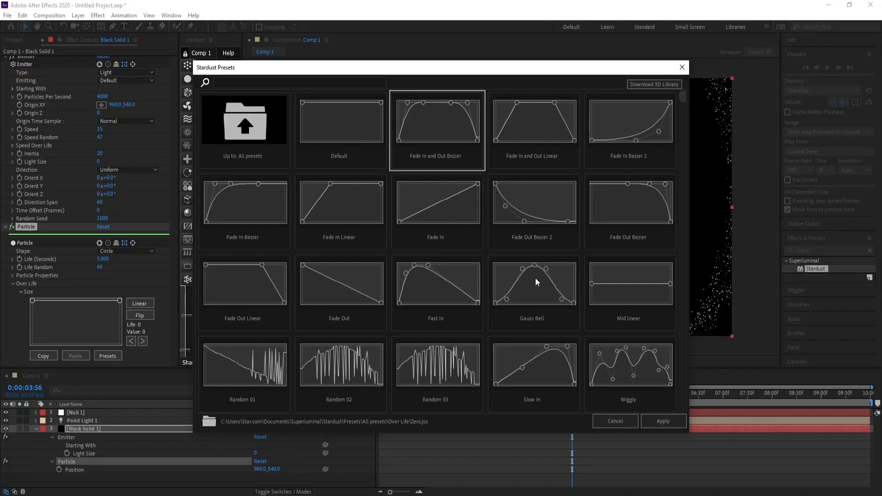
left_click(662, 426)
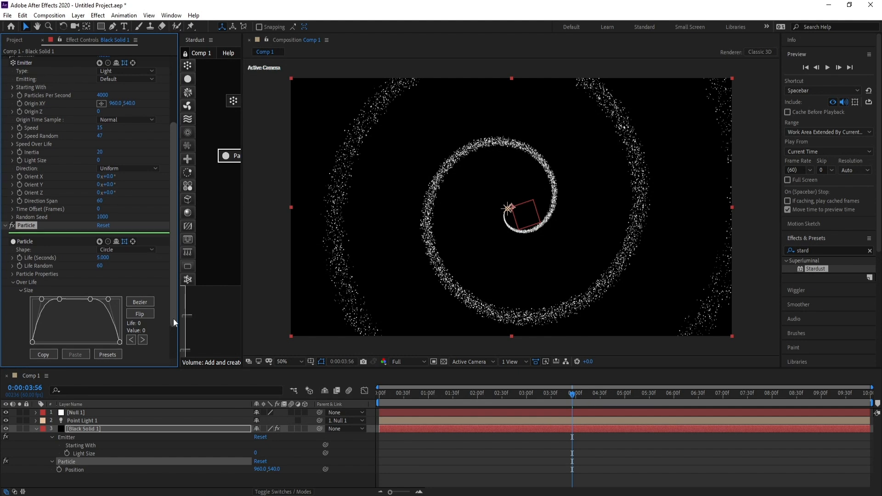
Apply the Fade In and Out Bezier preset to the particle's Opacity over Life curve
scroll(24, 321, "down", 2)
left_click(18, 322)
scroll(19, 324, "down", 1)
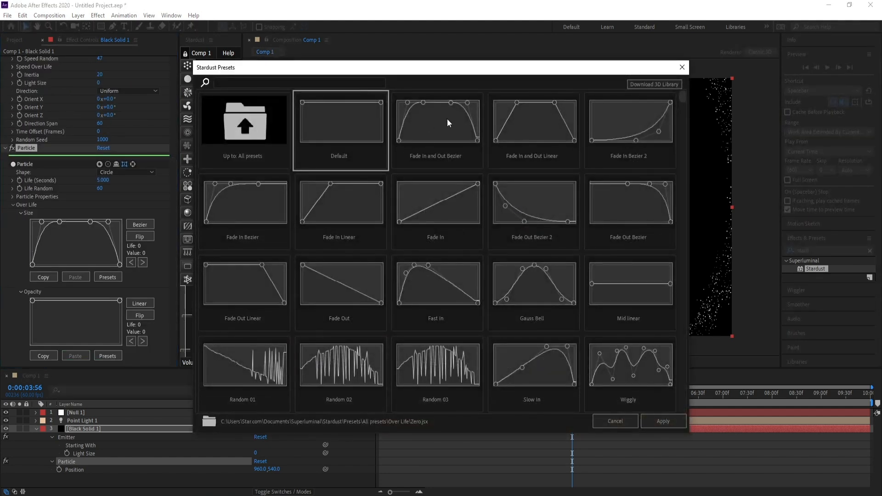
left_click(448, 119)
left_click(668, 422)
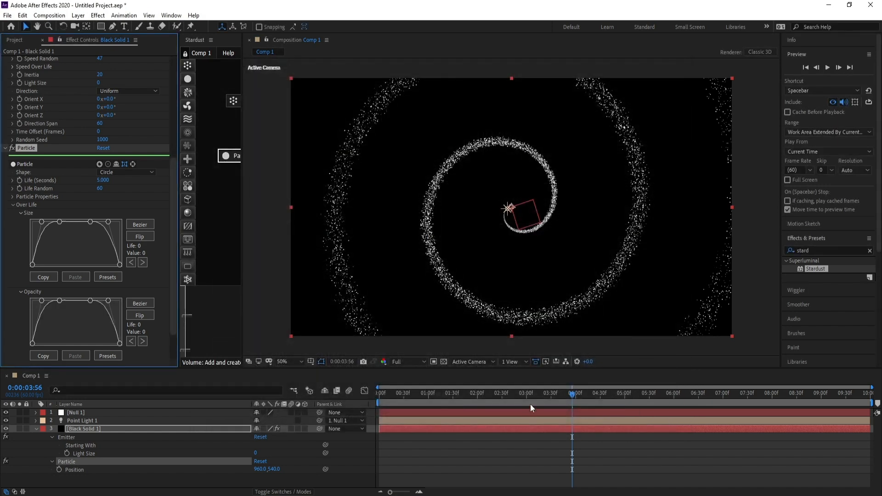
Duplicate the point light at frame 0 and move the copy to the opposite side of the null
left_click_drag(563, 394, 575, 407)
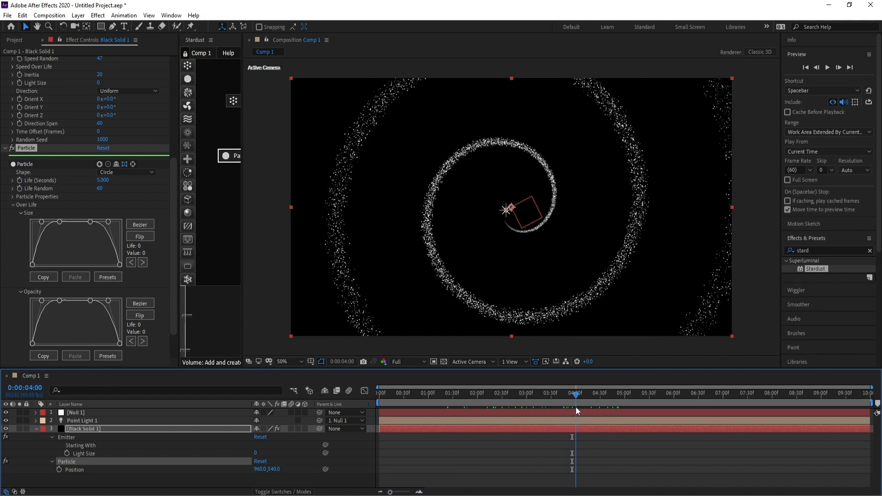
left_click(36, 430)
left_click(79, 421)
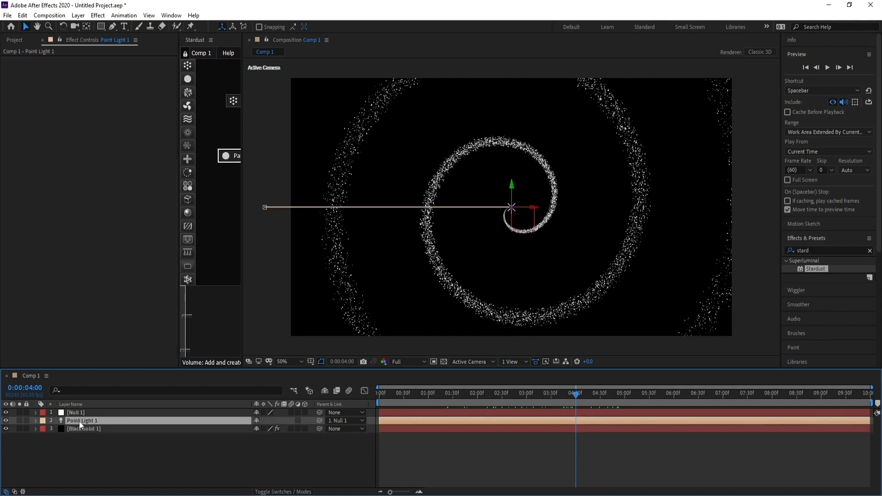
left_click_drag(392, 401, 316, 400)
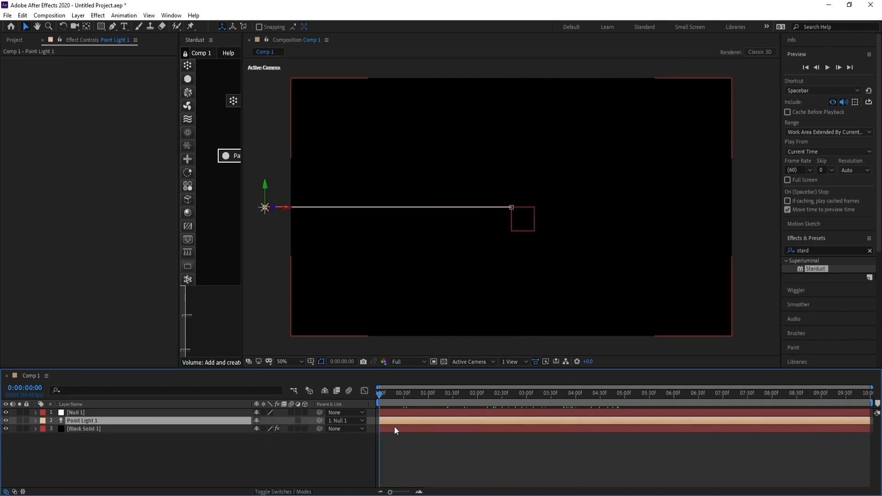
key("ctrl+d")
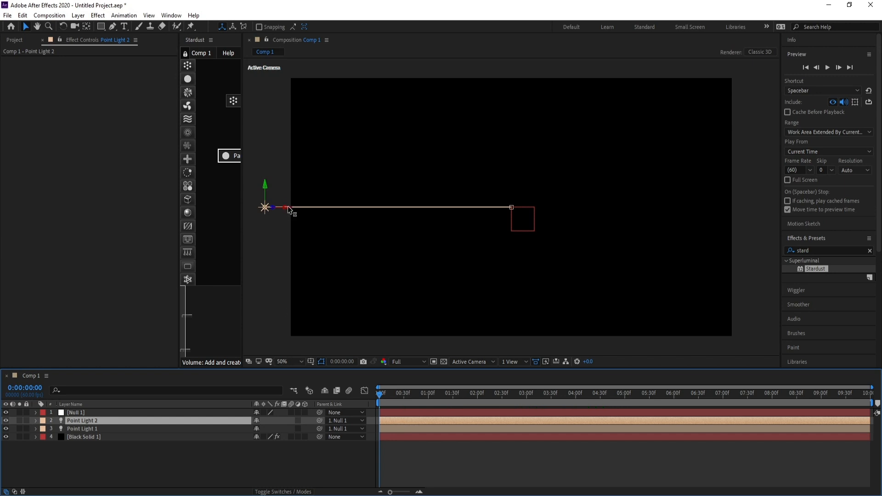
left_click_drag(287, 206, 794, 217)
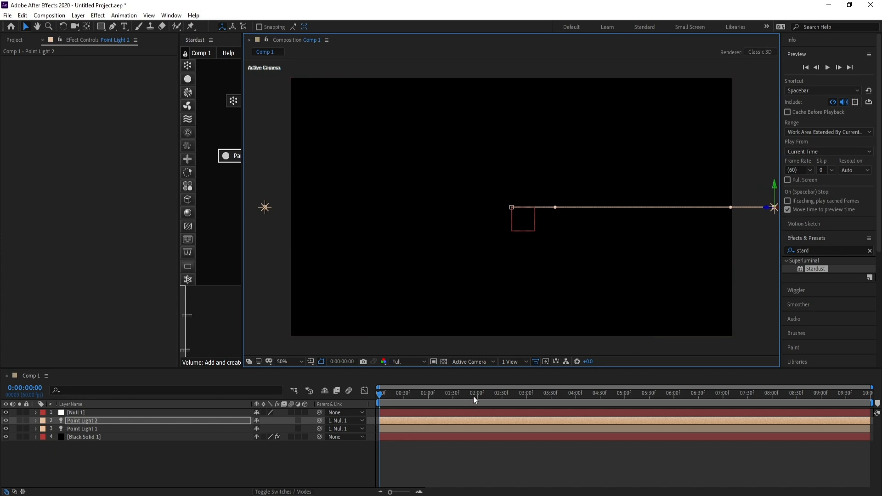
Duplicate the light again, reset its Position, and place the third light above the null at about 10, -582
left_click_drag(475, 395, 570, 398)
left_click_drag(491, 401, 360, 406)
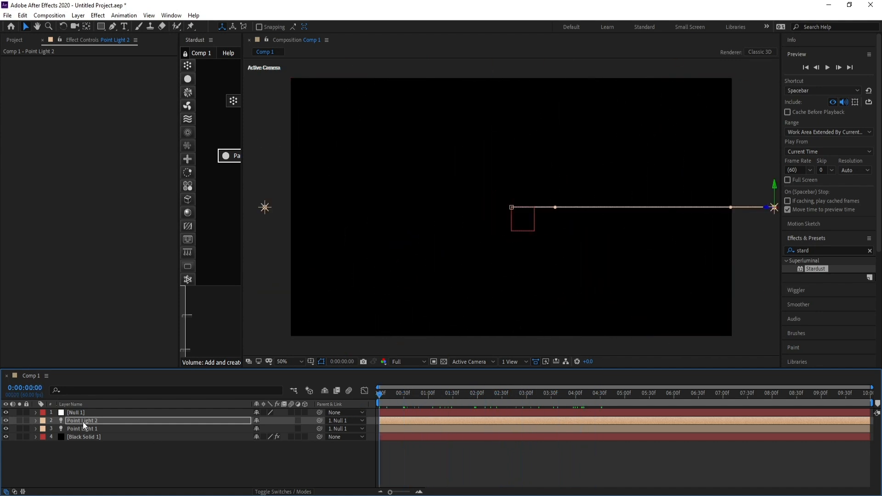
key("ctrl+d")
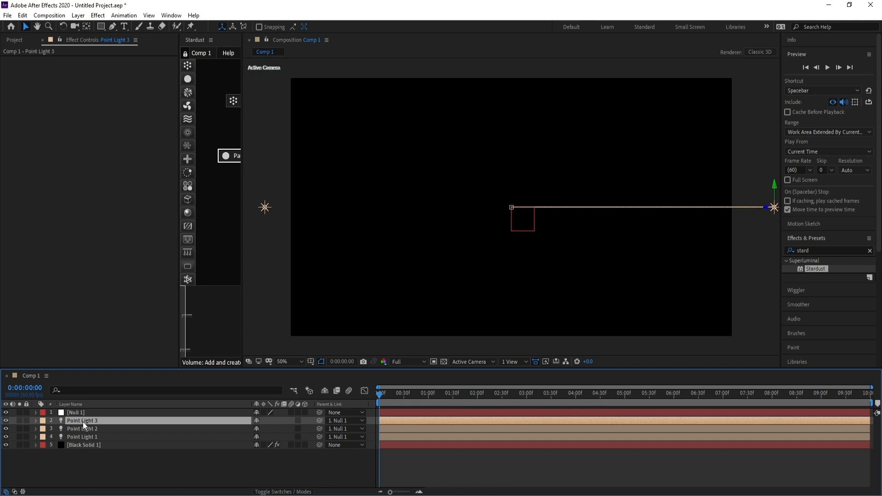
key("p")
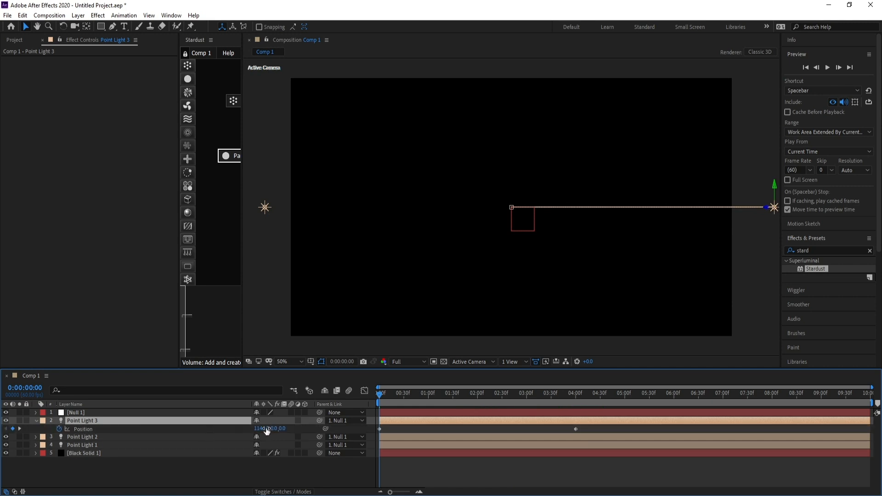
key("Return")
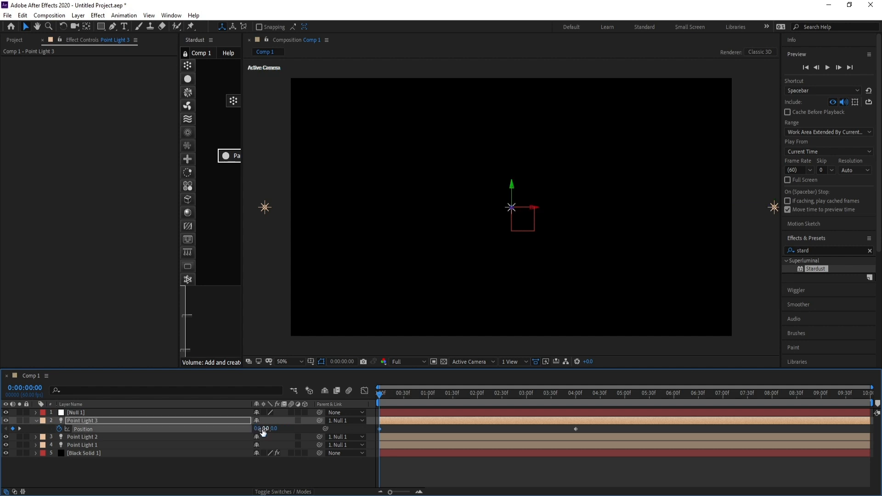
left_click_drag(511, 186, 513, 38)
key("h")
left_click_drag(528, 93, 521, 124)
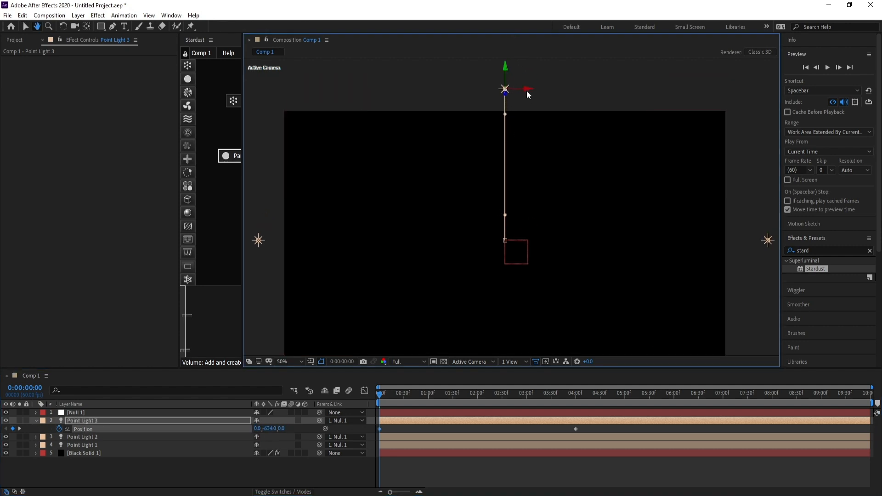
key("v")
left_click_drag(526, 90, 745, 79)
left_click_drag(447, 395, 313, 406)
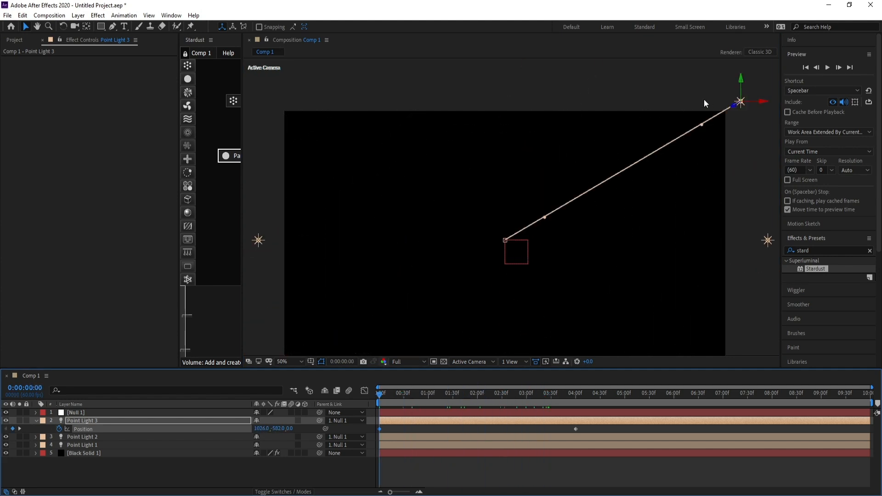
left_click_drag(765, 106, 527, 102)
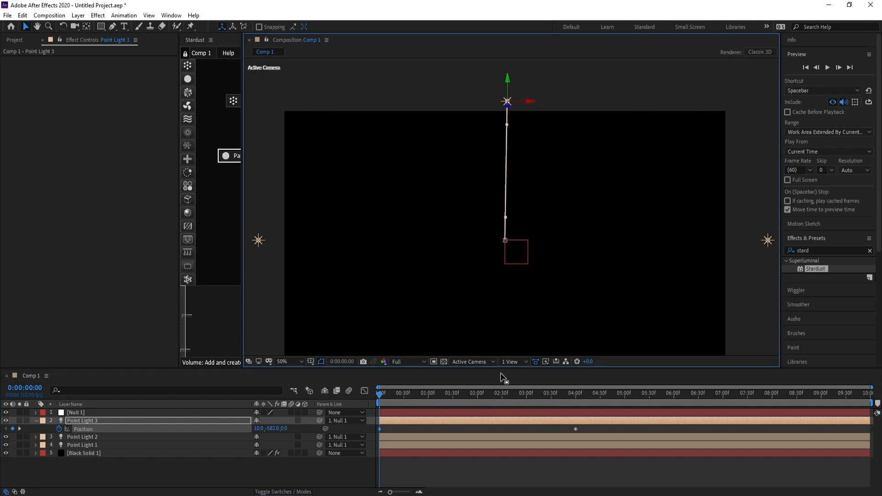
Duplicate the third light and move the fourth light below the null
left_click(492, 394)
left_click_drag(490, 393, 294, 394)
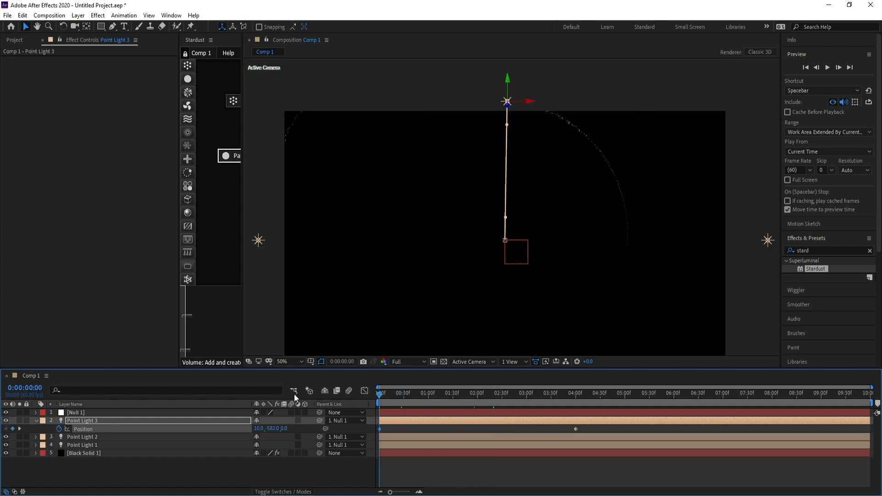
left_click(76, 419)
key("ctrl+d")
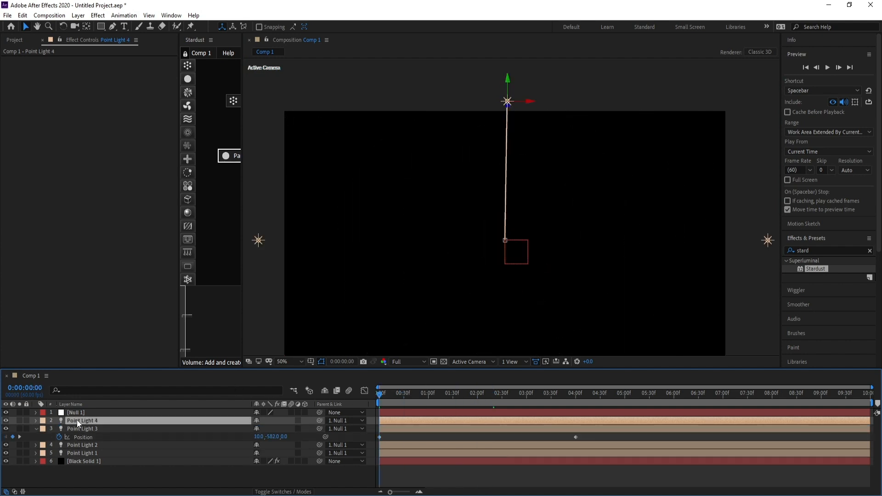
left_click_drag(508, 80, 500, 361)
left_click_drag(557, 325, 555, 189)
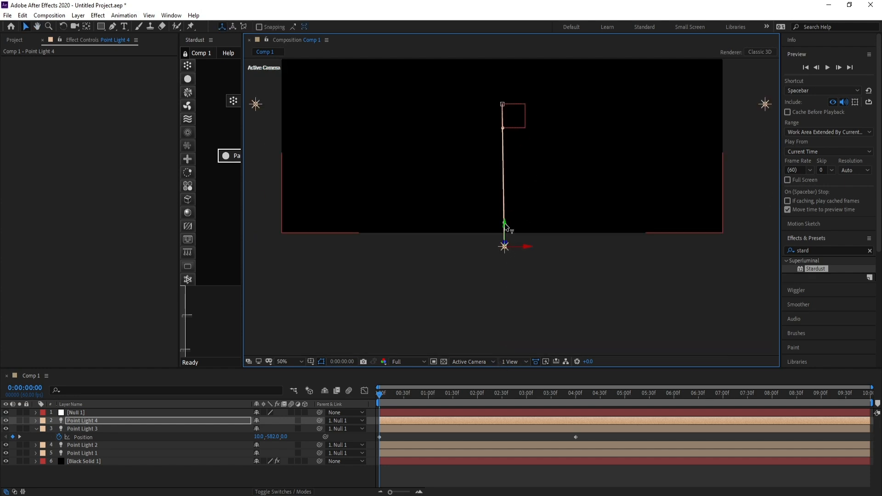
left_click_drag(511, 156, 512, 256)
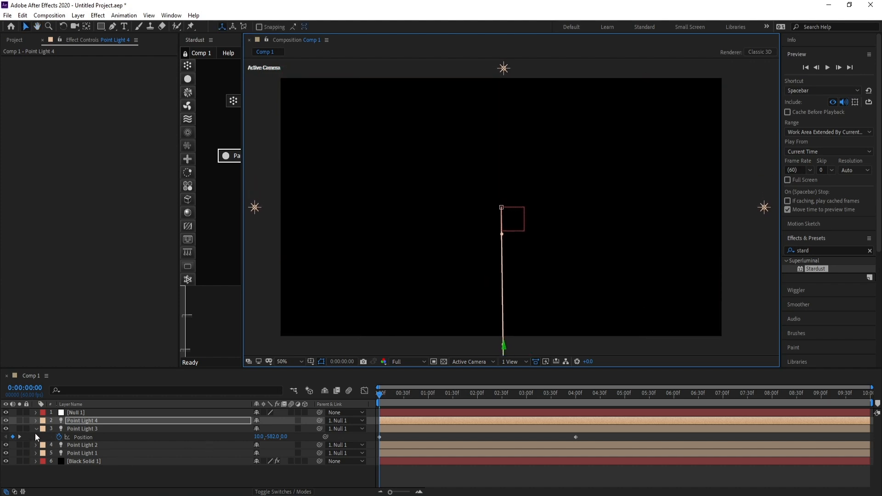
Collapse the layer properties and play back the animation preview
left_click(35, 433)
left_click(36, 429)
key("space")
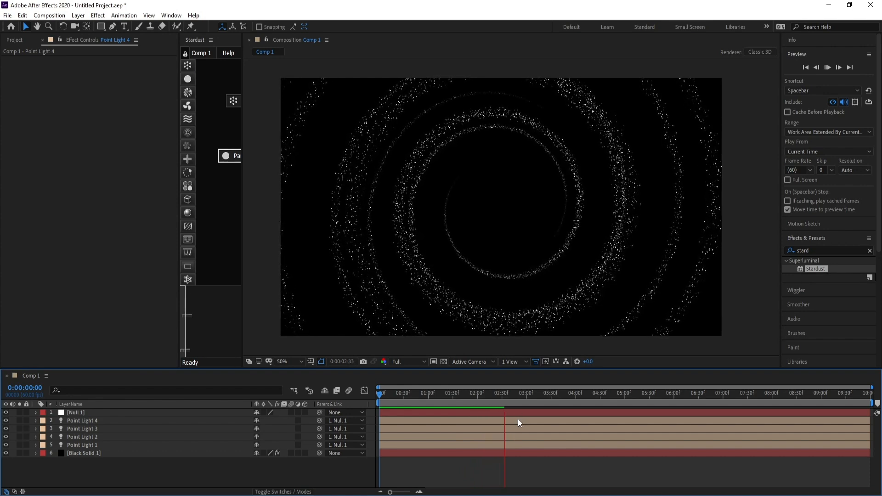
Select the Black Solid layer and inspect the Stardust effect's Particle node settings, including Over Life
left_click(509, 392)
left_click_drag(509, 392, 580, 397)
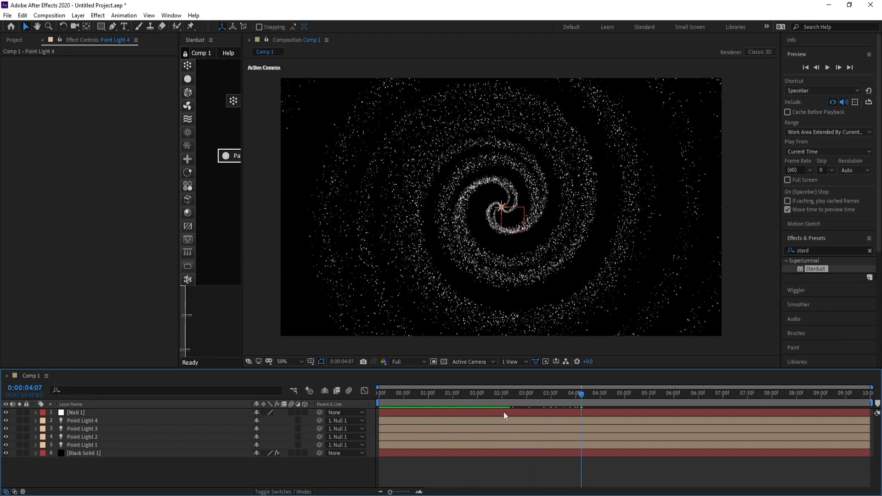
left_click(84, 453)
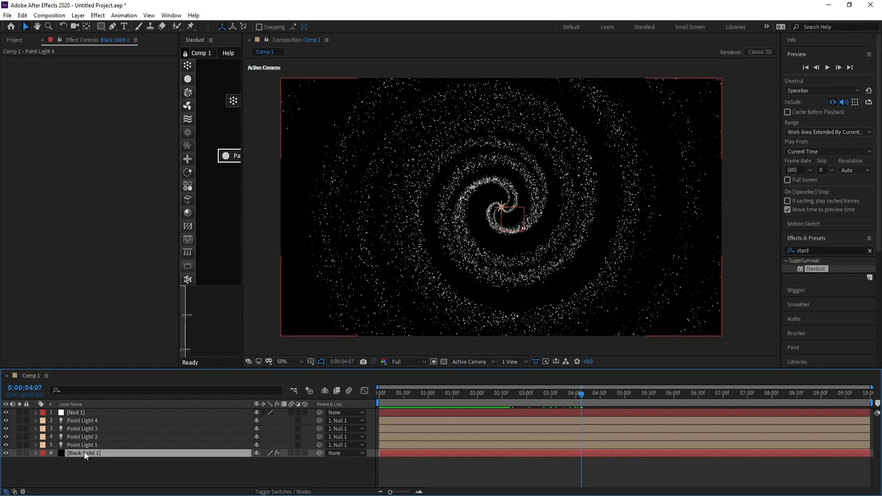
left_click(236, 156)
left_click_drag(243, 163, 287, 164)
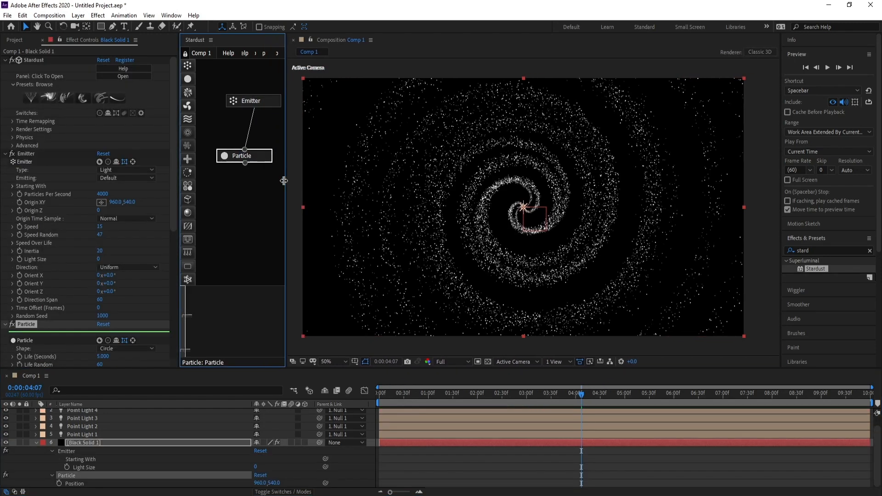
scroll(173, 233, "down", 1)
scroll(173, 234, "down", 4)
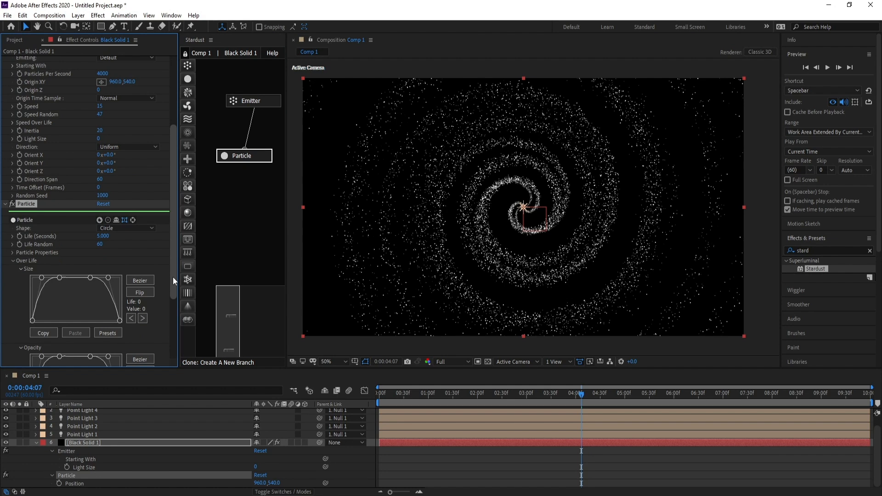
left_click(13, 261)
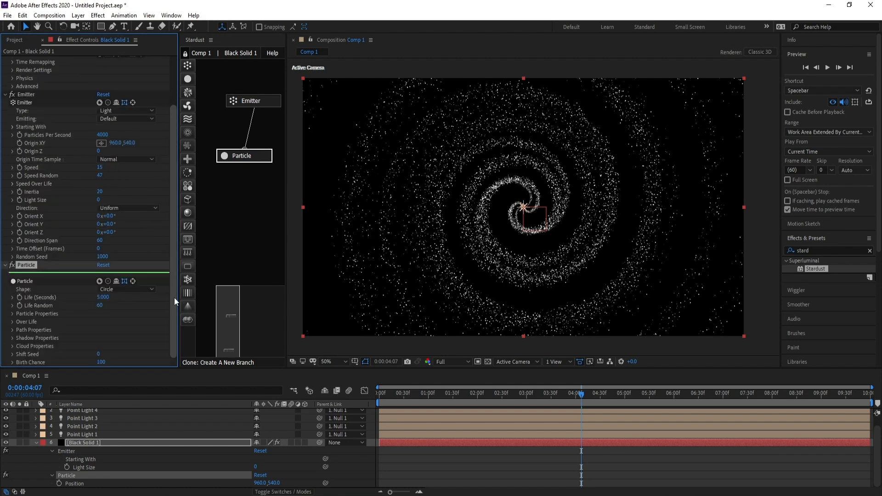
left_click(13, 322)
scroll(43, 209, "down", 5)
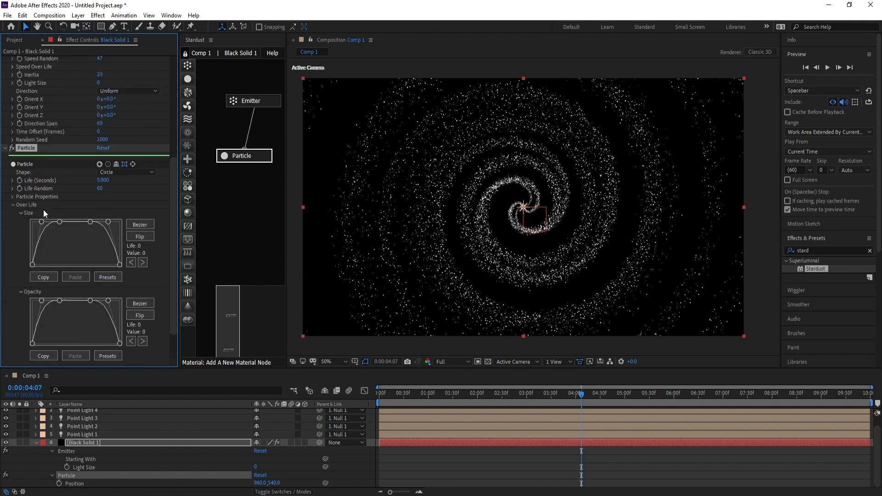
left_click(12, 203)
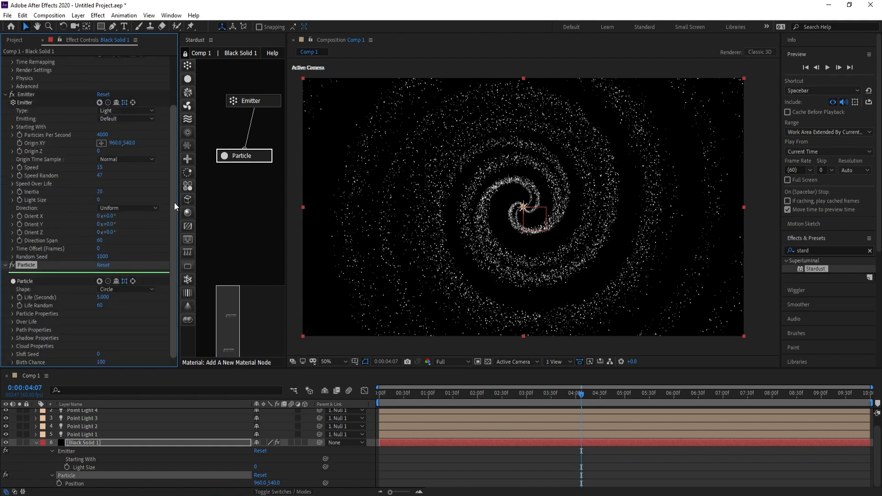
Expand Particle Properties and set the Particle Color to Random From Gradient
left_click(10, 314)
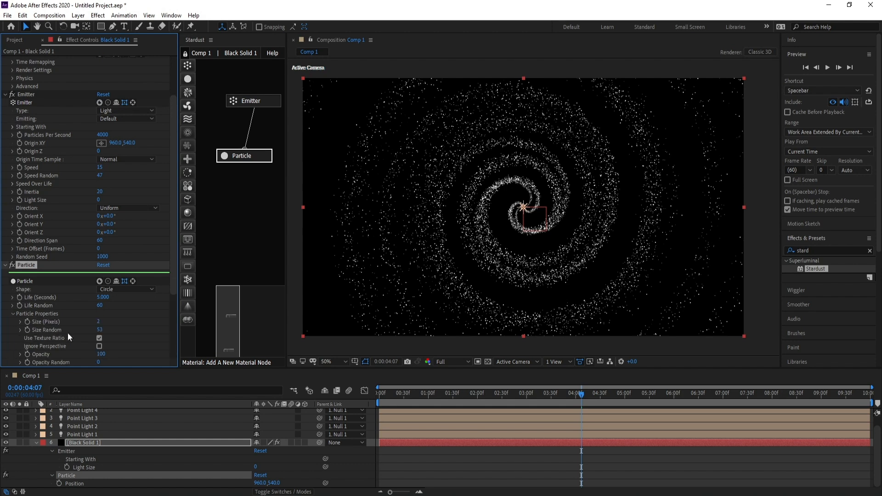
scroll(175, 276, "down", 4)
left_click(128, 273)
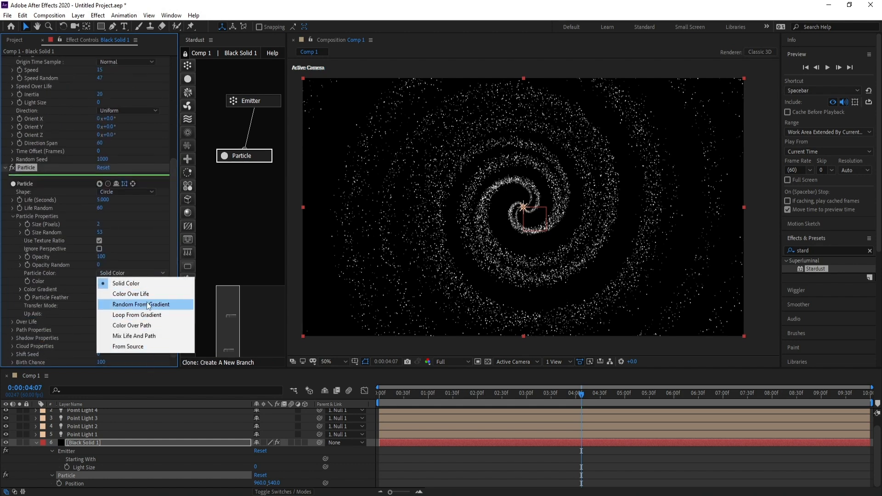
left_click(148, 305)
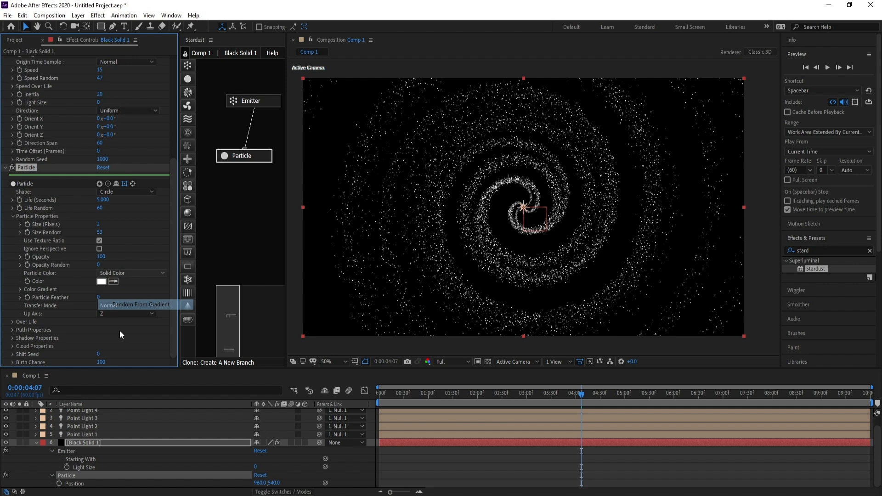
Expand the Color Gradient and set the right gradient stop to blue
left_click(20, 289)
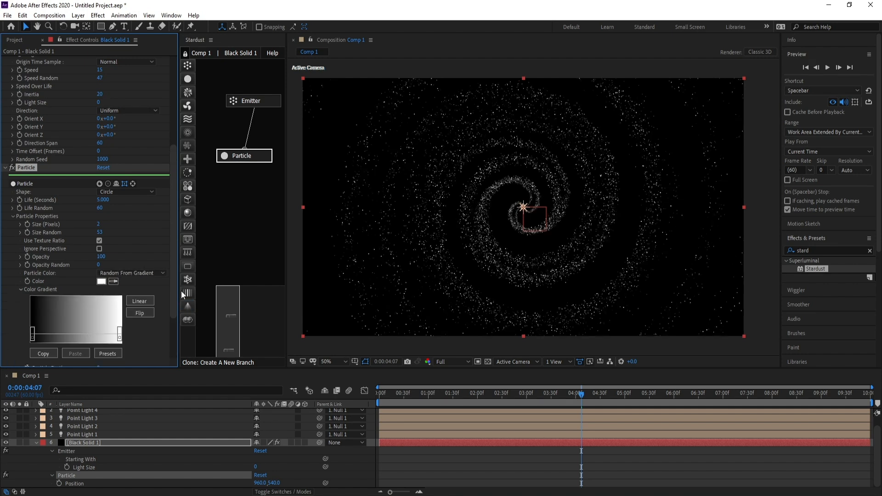
left_click_drag(178, 289, 229, 289)
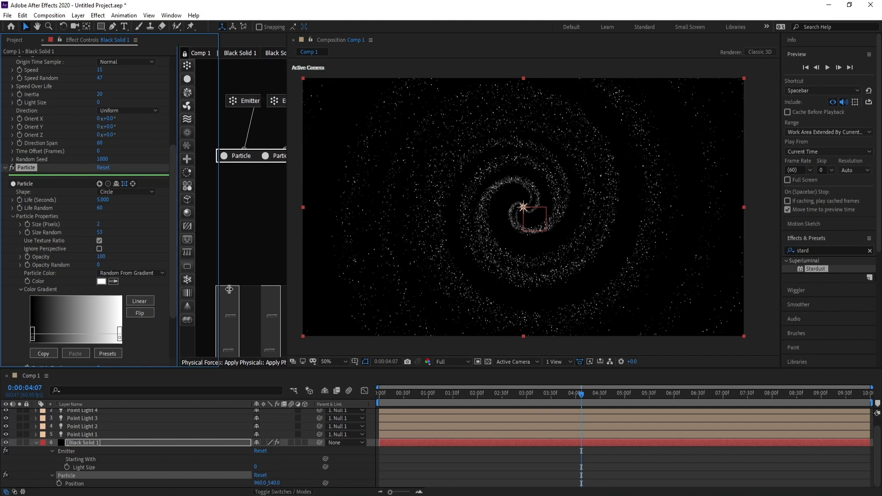
double_click(119, 338)
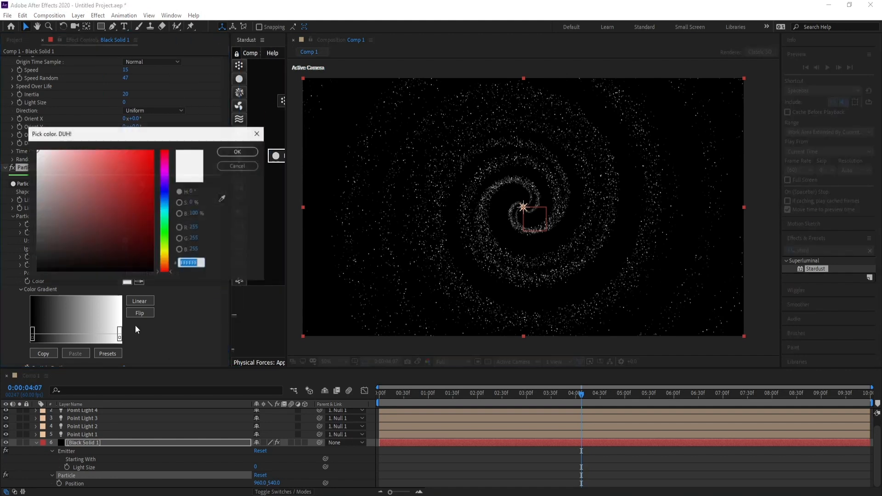
left_click(164, 199)
left_click_drag(148, 161, 170, 130)
left_click(237, 152)
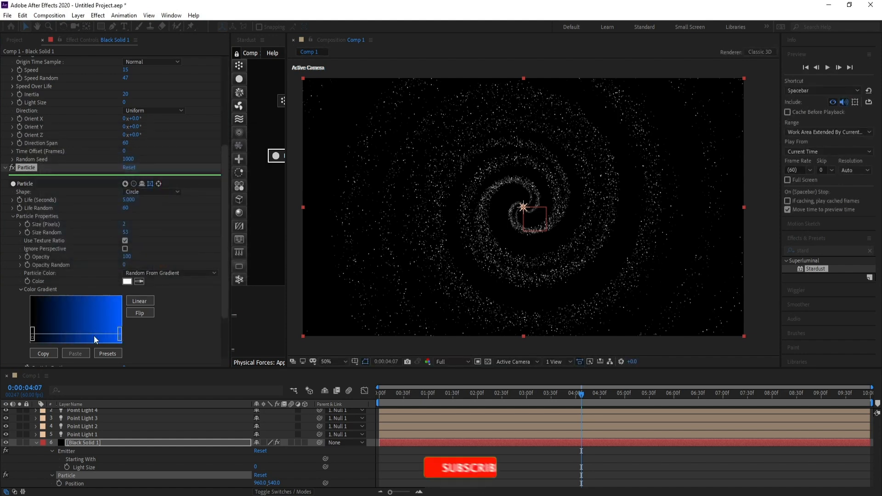
Add a middle gradient stop and color it magenta D200FF
double_click(89, 338)
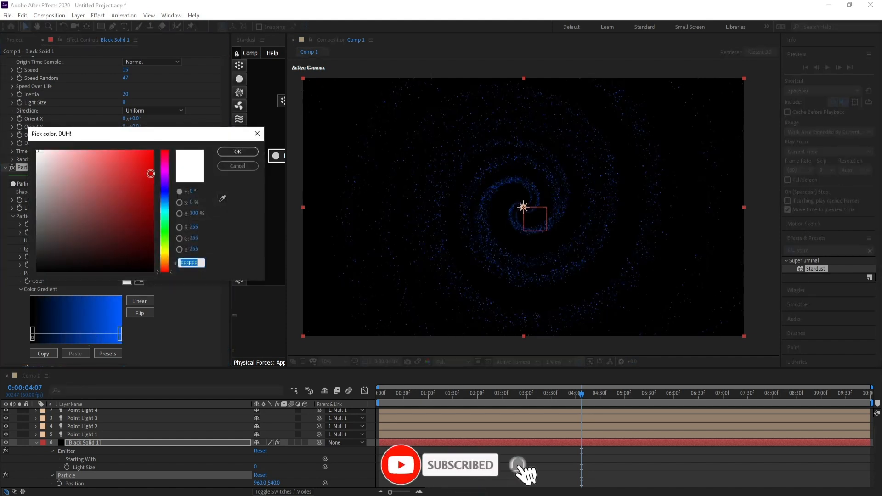
left_click(164, 174)
left_click(153, 151)
left_click(232, 152)
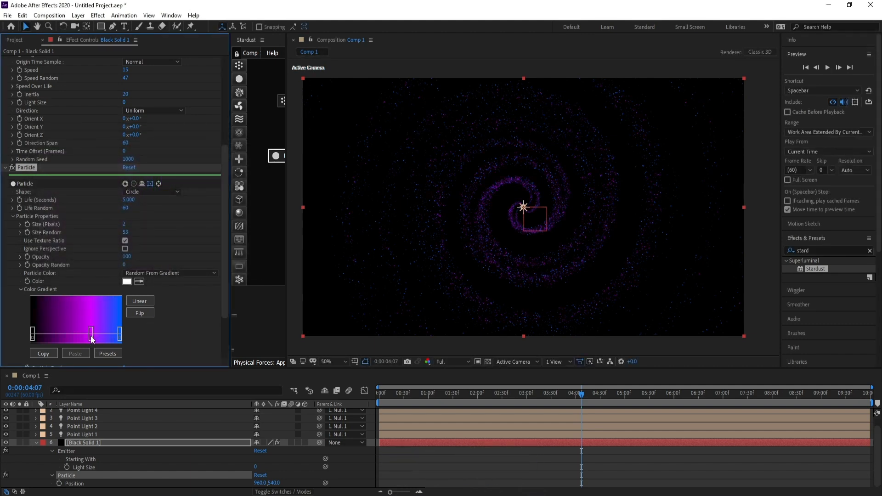
Change the middle gradient stop's color to AD4CFF
double_click(91, 338)
left_click(235, 166)
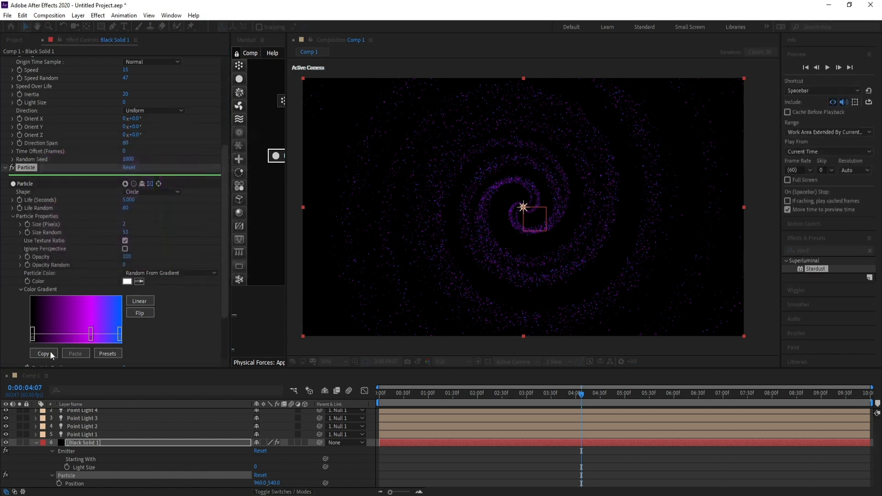
double_click(74, 332)
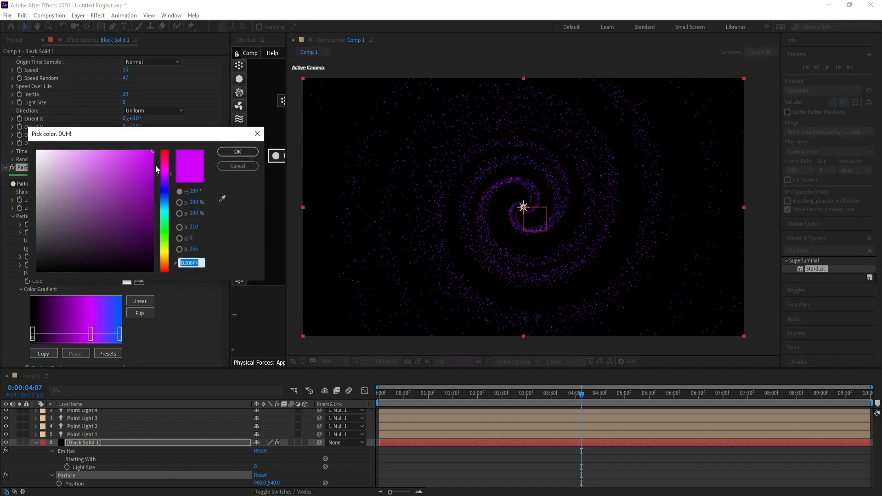
left_click_drag(155, 169, 118, 145)
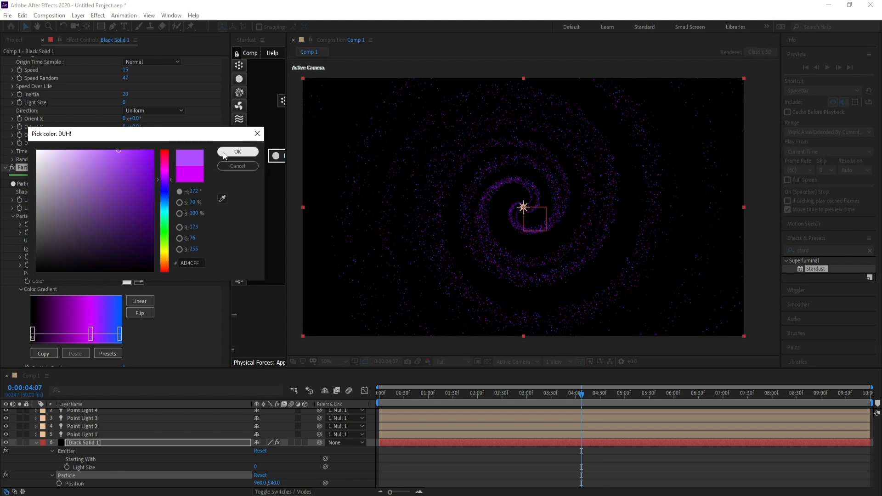
left_click(237, 152)
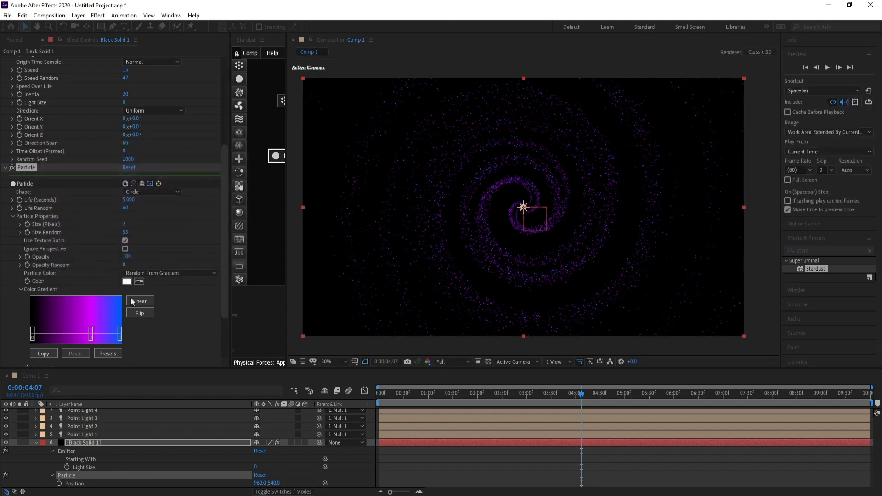
double_click(33, 338)
left_click_drag(50, 165, 35, 149)
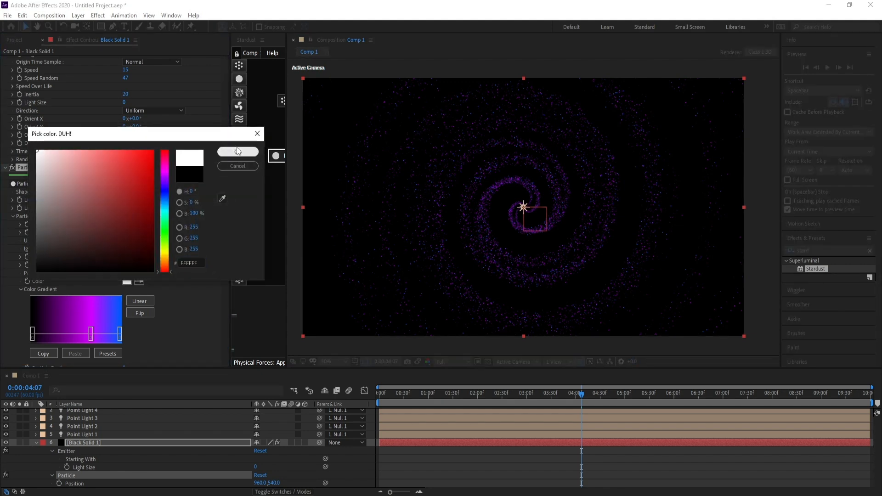
left_click(235, 149)
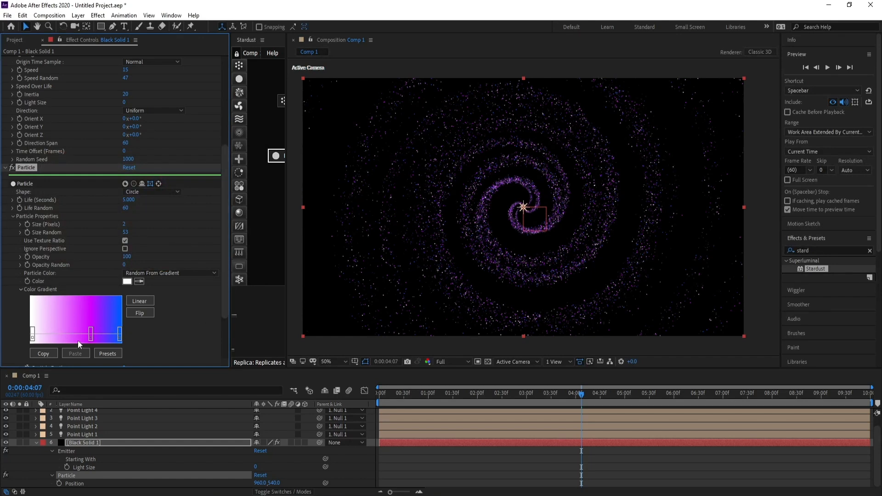
Set the left gradient stop's color to cyan 00FFEA
double_click(32, 338)
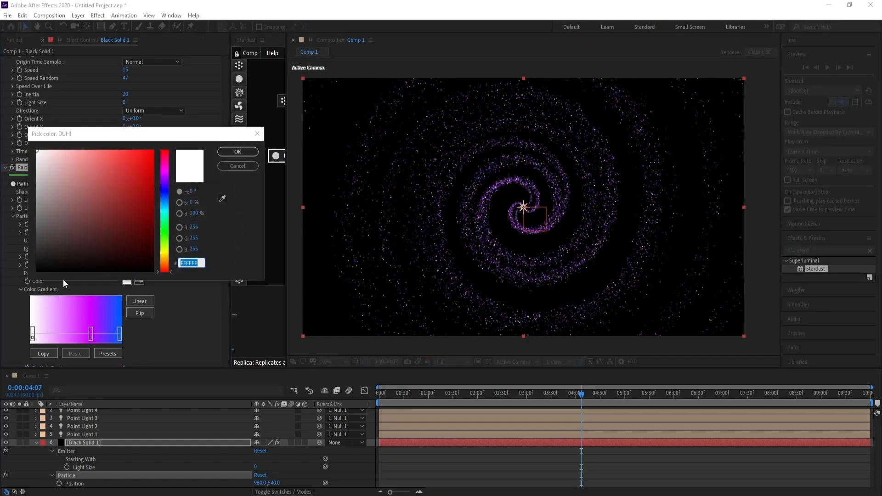
left_click(166, 218)
left_click_drag(165, 215, 165, 211)
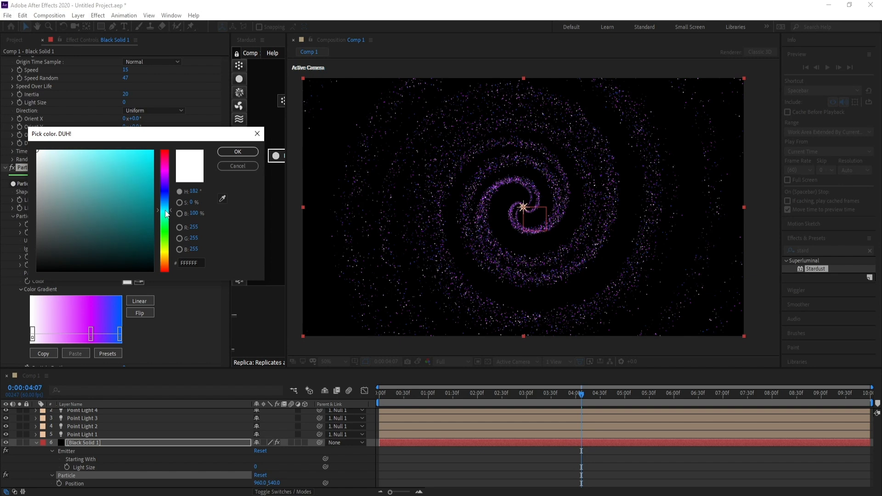
left_click_drag(142, 183, 166, 137)
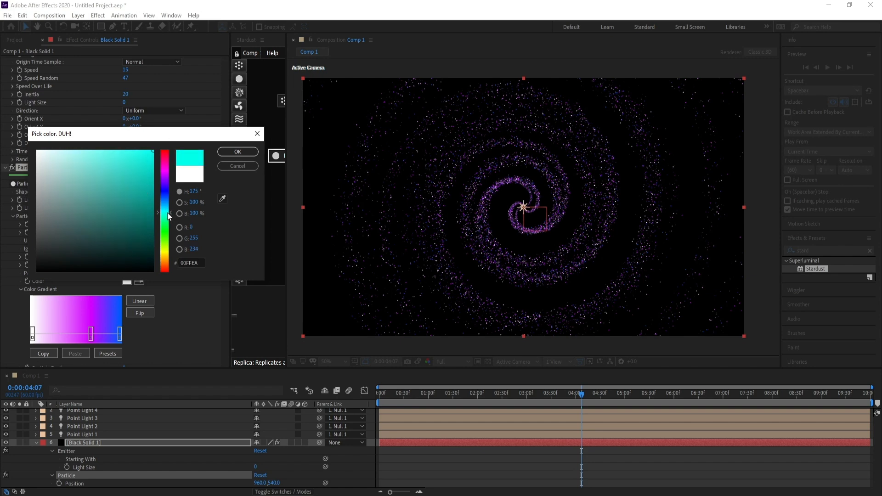
left_click(237, 152)
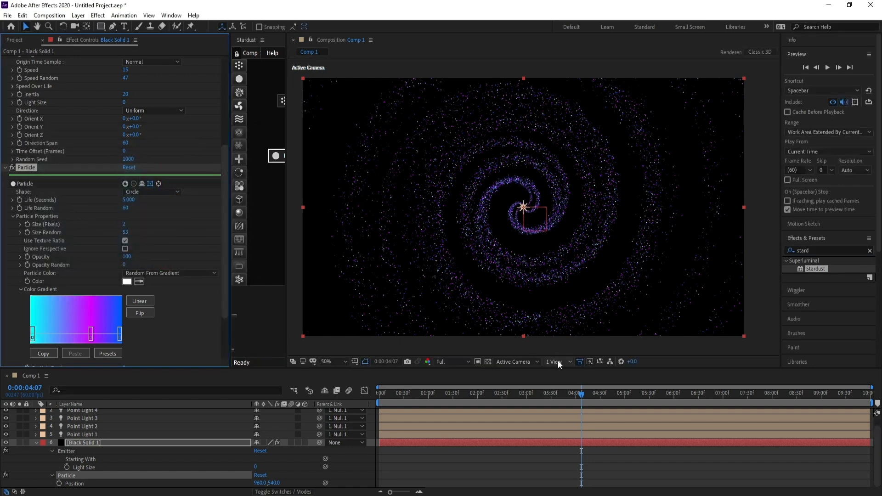
Play back the animation preview from the start and collapse the Black Solid layer's properties
left_click_drag(579, 394, 371, 406)
key("space")
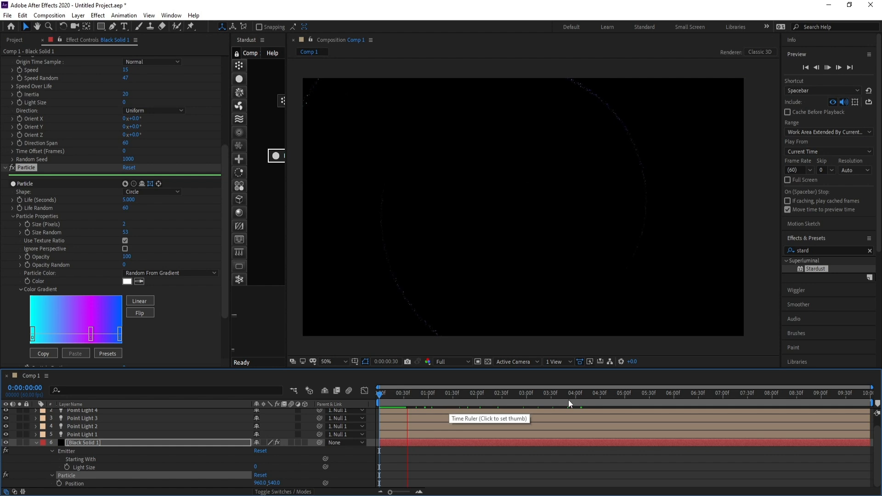
key("space")
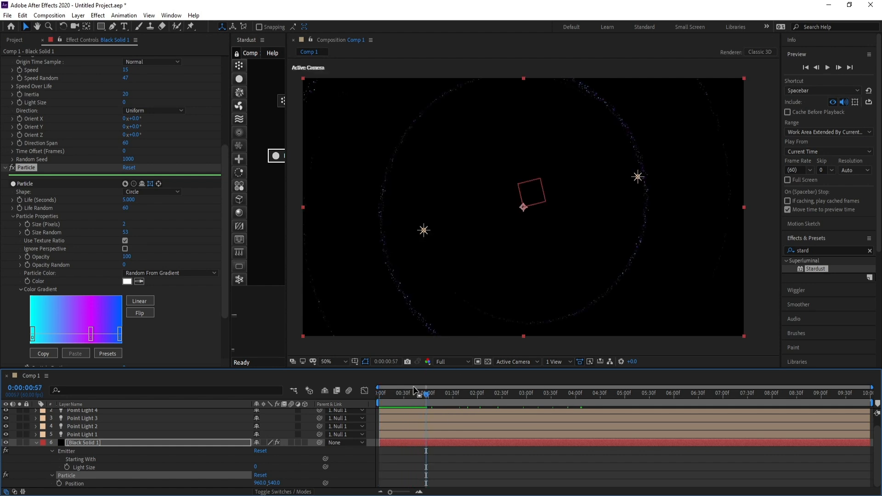
left_click_drag(422, 395, 611, 404)
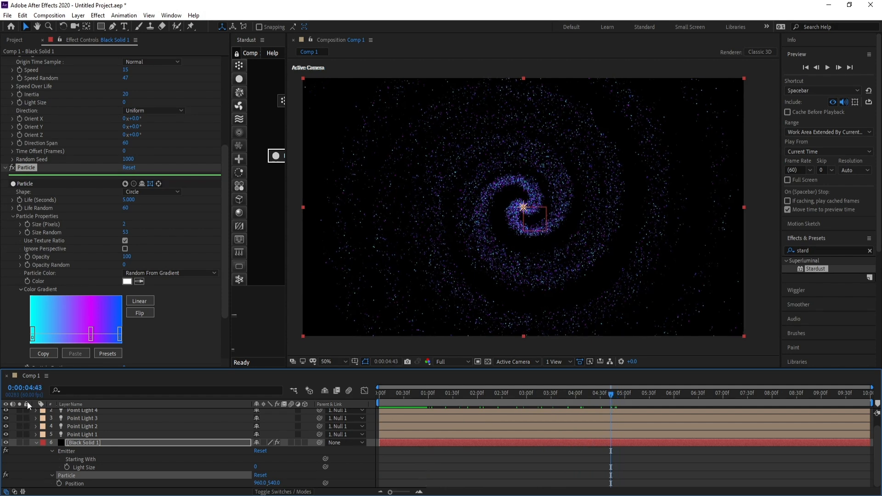
left_click(37, 453)
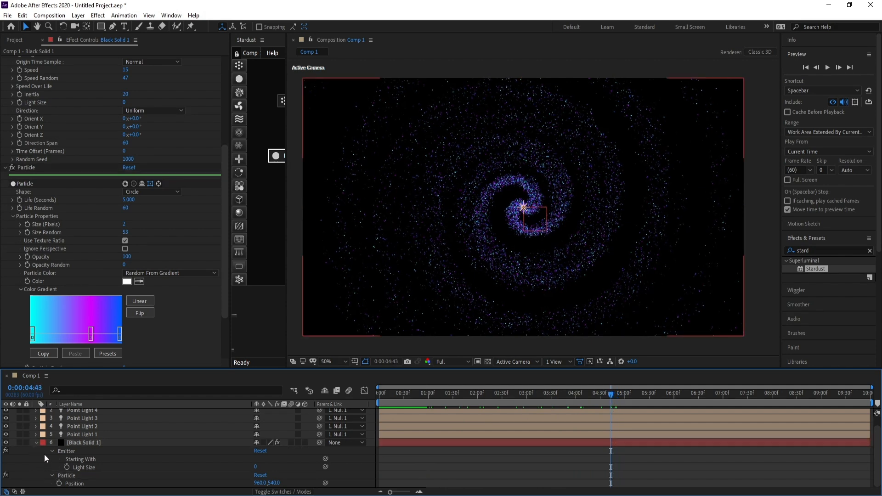
left_click(36, 443)
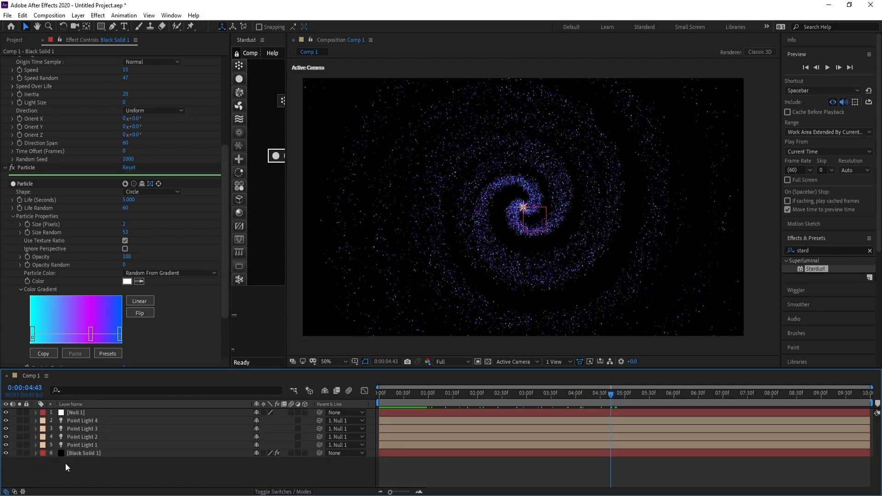
Create a new adjustment layer in the composition
left_click(78, 15)
mouse_move(92, 26)
left_click(265, 89)
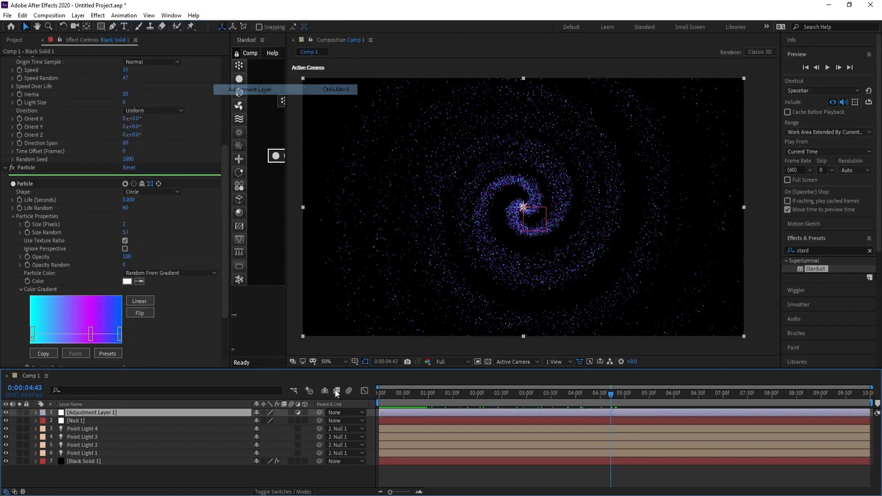
Apply the Stylize Glow effect to the adjustment layer
left_click(98, 15)
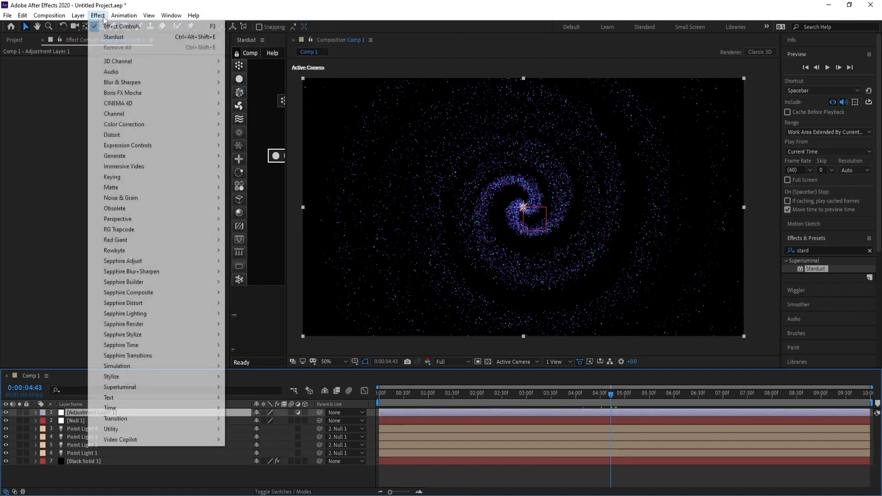
mouse_move(182, 379)
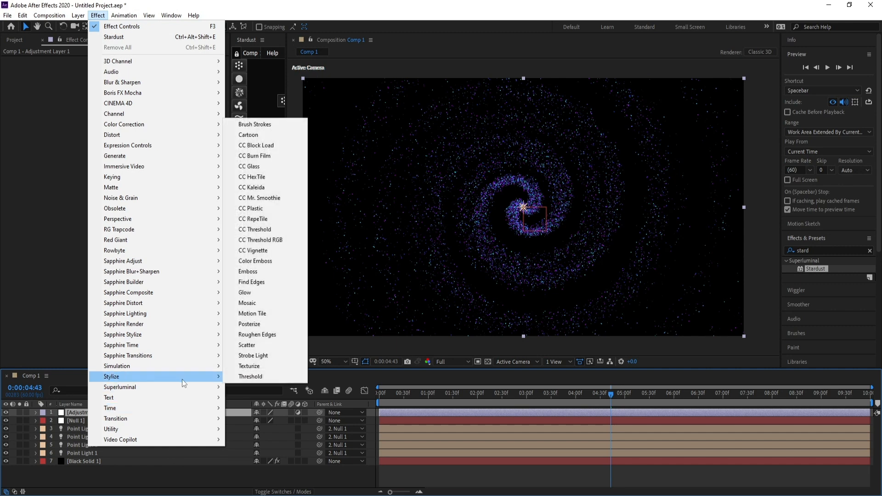
left_click(250, 293)
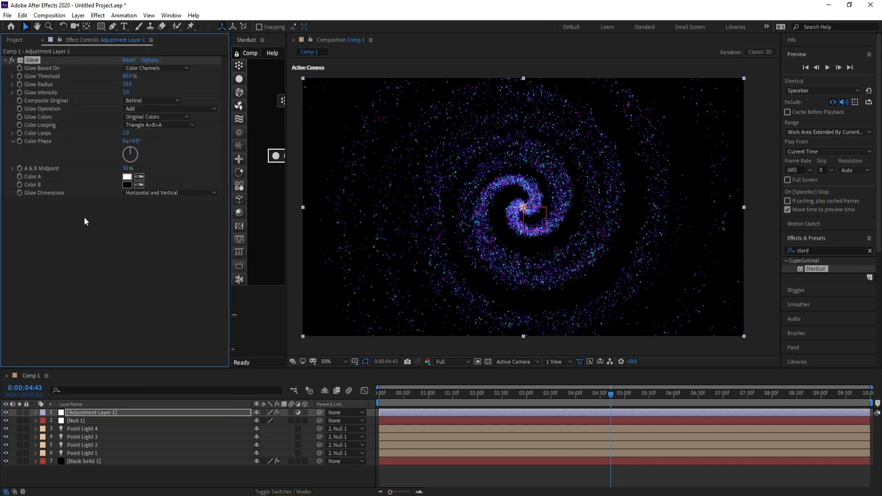
Duplicate the Glow effect and set the copy's Glow Radius to 60
left_click(29, 62)
key("ctrl+d")
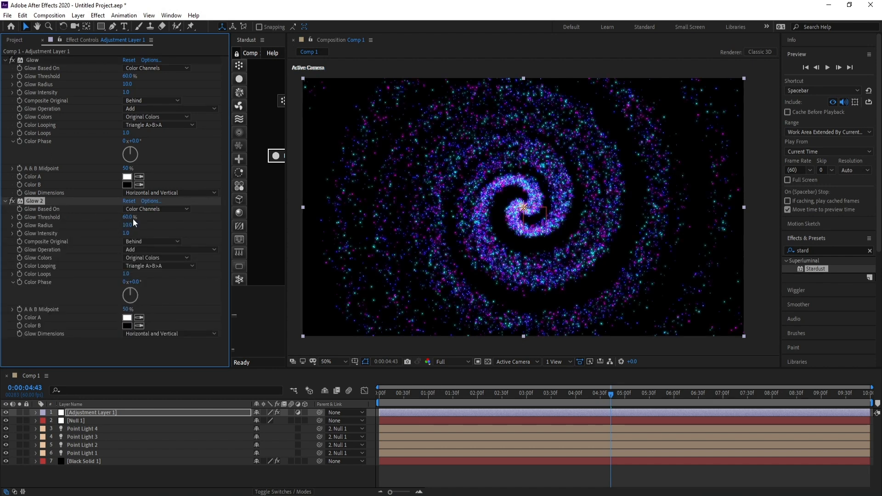
key("Return")
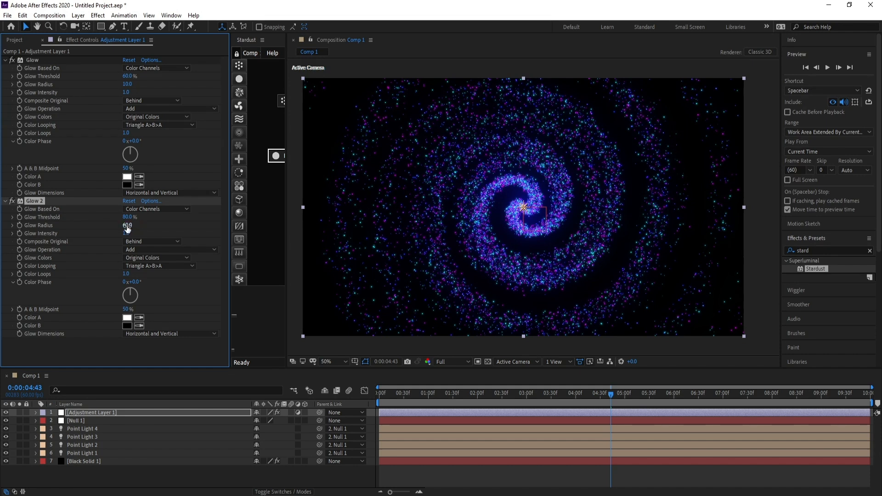
Apply a Curves effect to the adjustment layer and bend the RGB curve into an S-shape for contrast
left_click(98, 17)
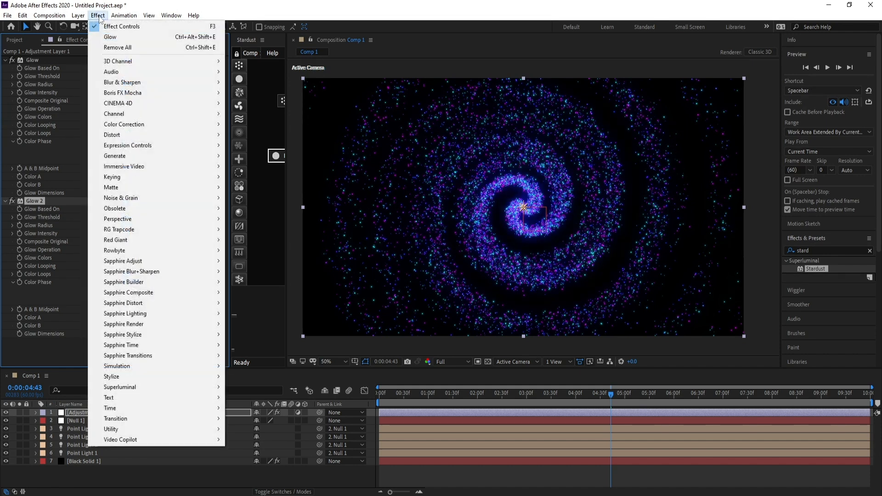
mouse_move(176, 125)
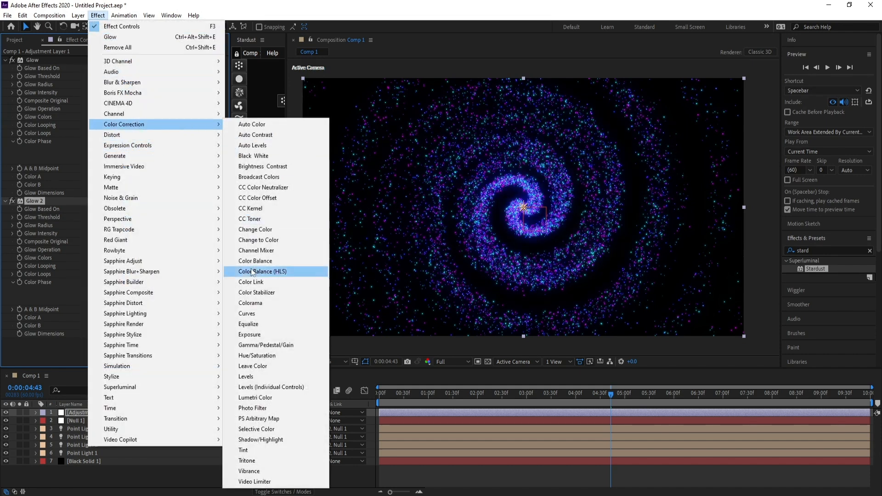
left_click(262, 318)
left_click(102, 238)
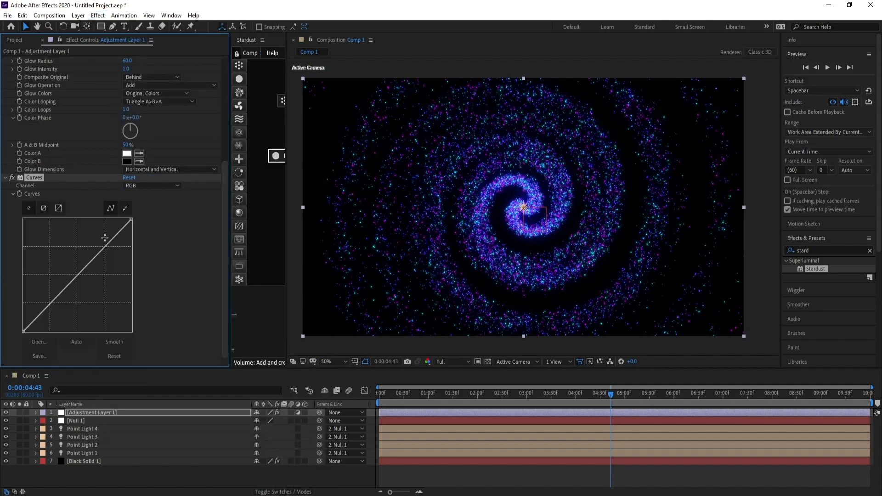
left_click_drag(102, 238, 98, 250)
left_click_drag(61, 275, 75, 302)
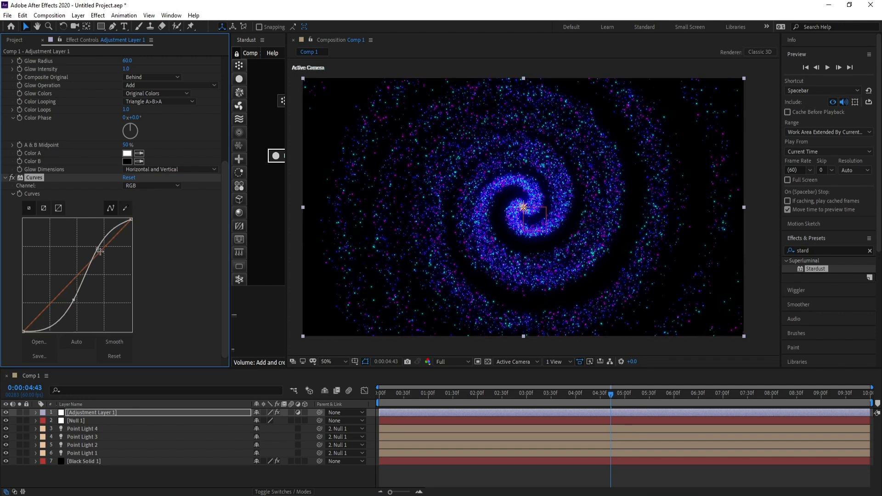
left_click_drag(96, 249, 93, 249)
Switch the Curves channel to Alpha and pull the middle of the alpha curve downward
left_click(174, 186)
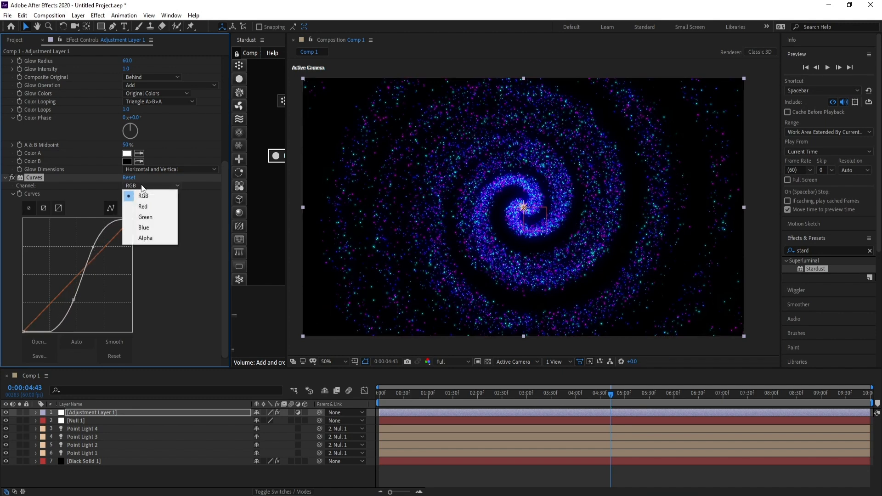
left_click(167, 240)
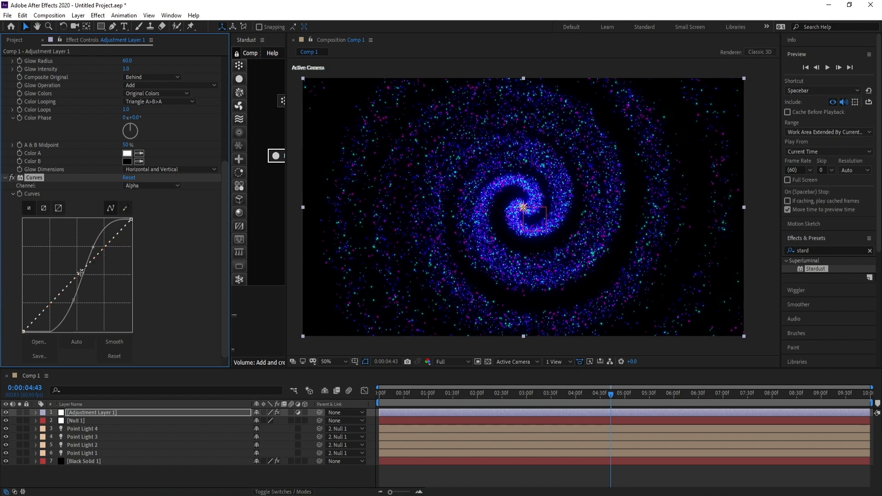
left_click_drag(80, 275, 94, 292)
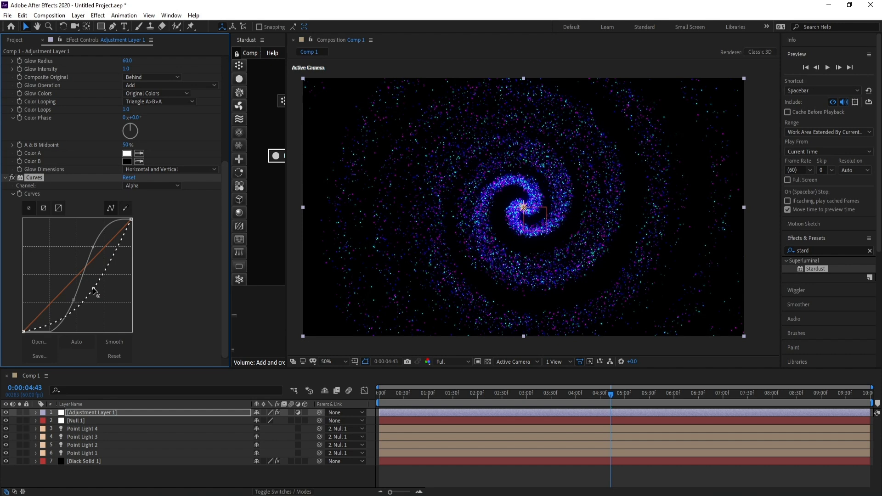
Create a new solid named BG and send it to the bottom of the layer stack
left_click(78, 15)
mouse_move(92, 24)
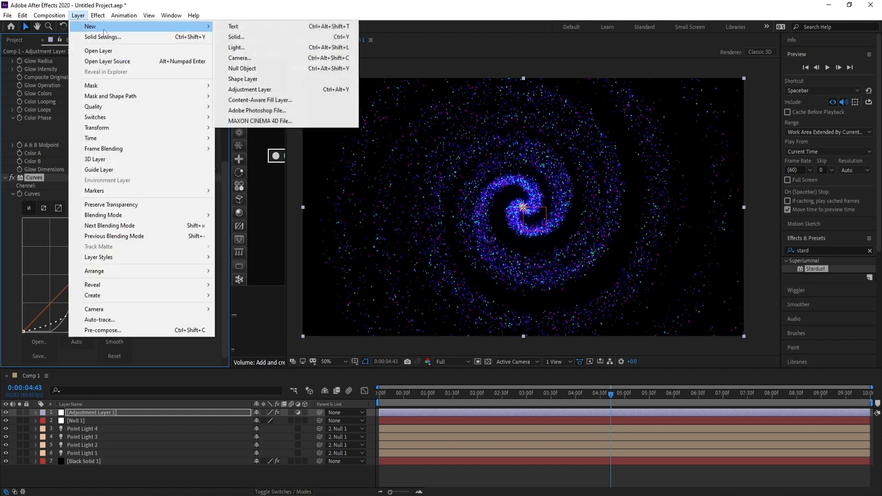
left_click(236, 35)
type("B")
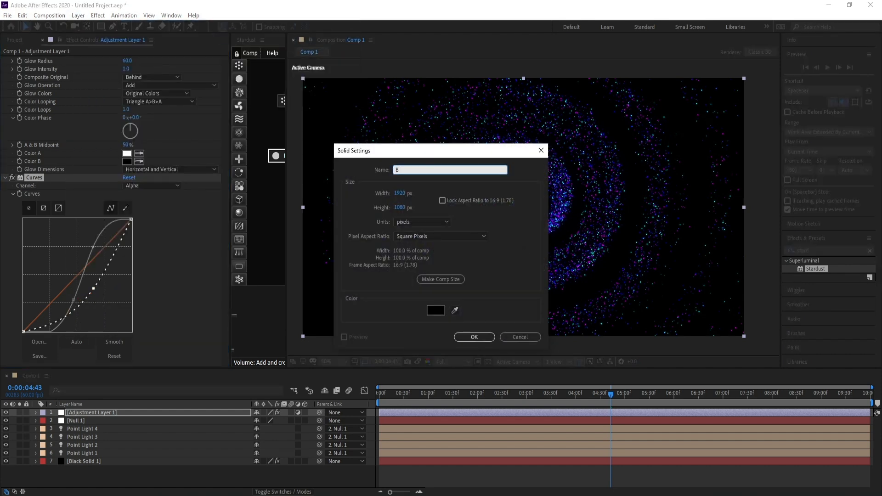
type("G")
key("Return")
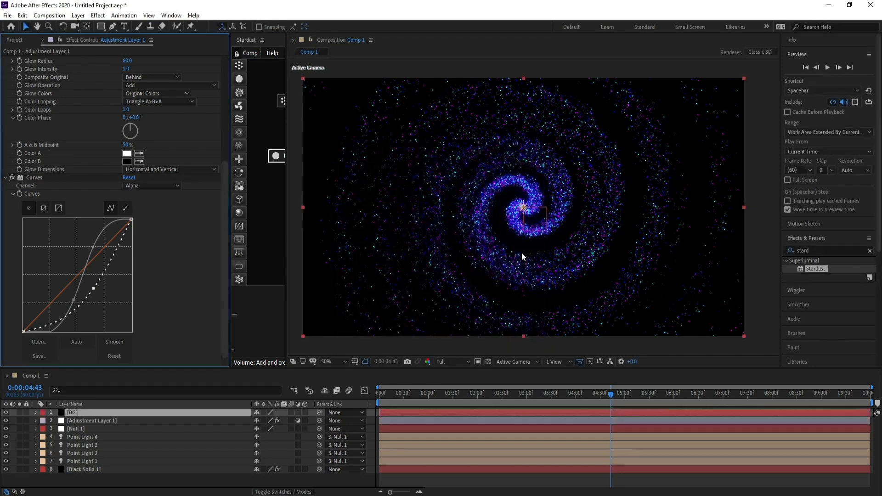
key("Caps_Lock")
left_click(75, 412)
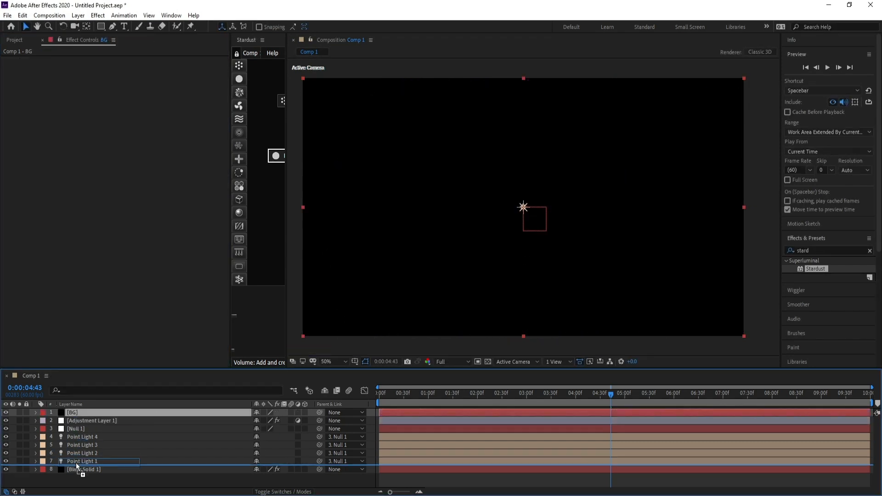
key("ctrl+shift+bracketleft")
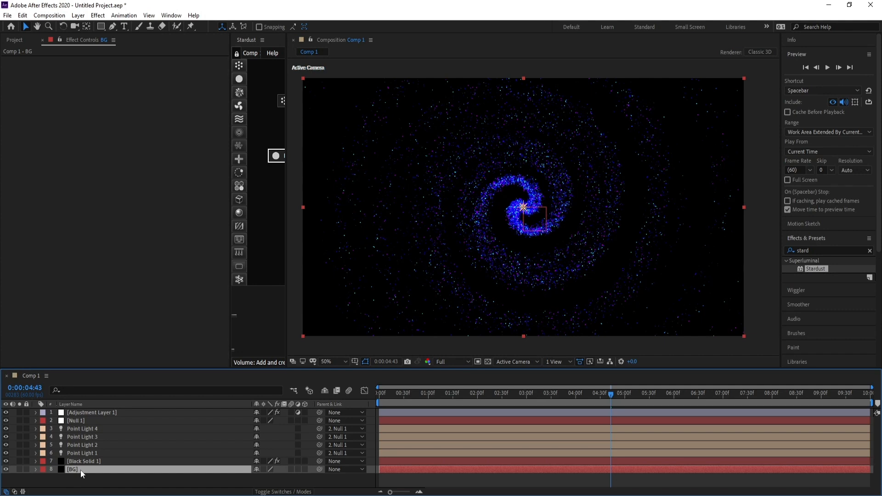
Apply the Generate 4-Color Gradient effect to the BG solid and set Color 4 to 000020
left_click(98, 15)
mouse_move(193, 156)
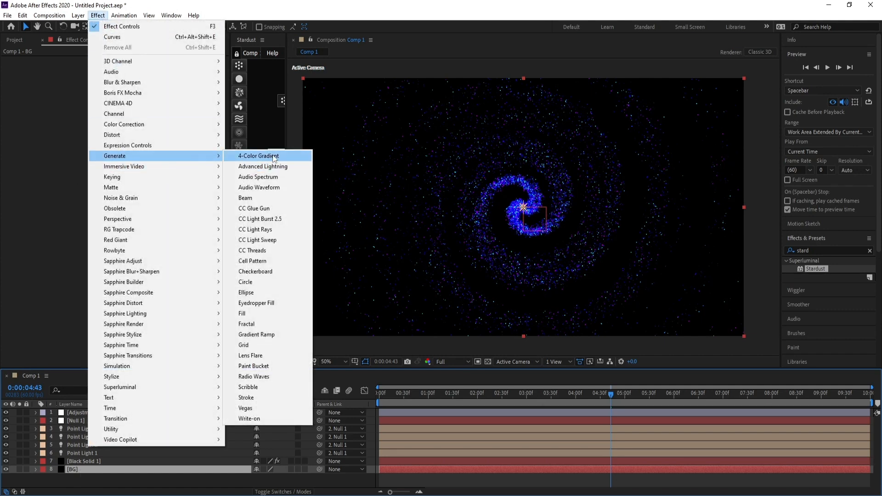
left_click(254, 157)
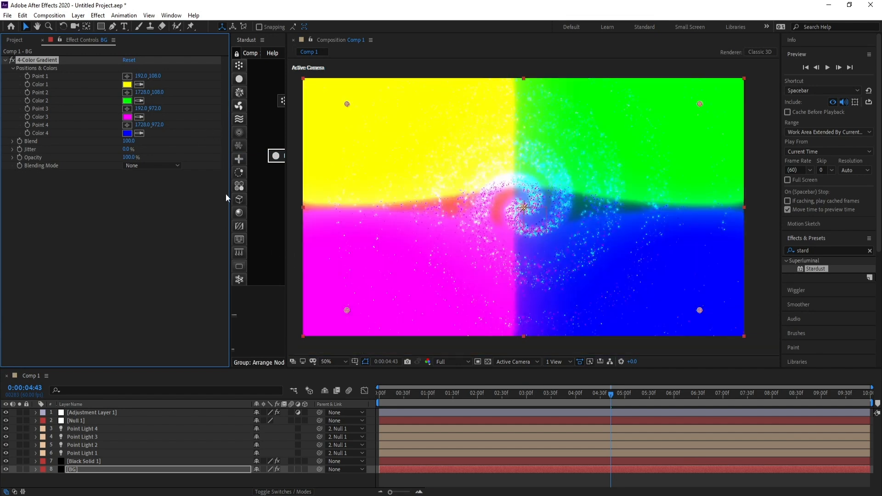
left_click(127, 133)
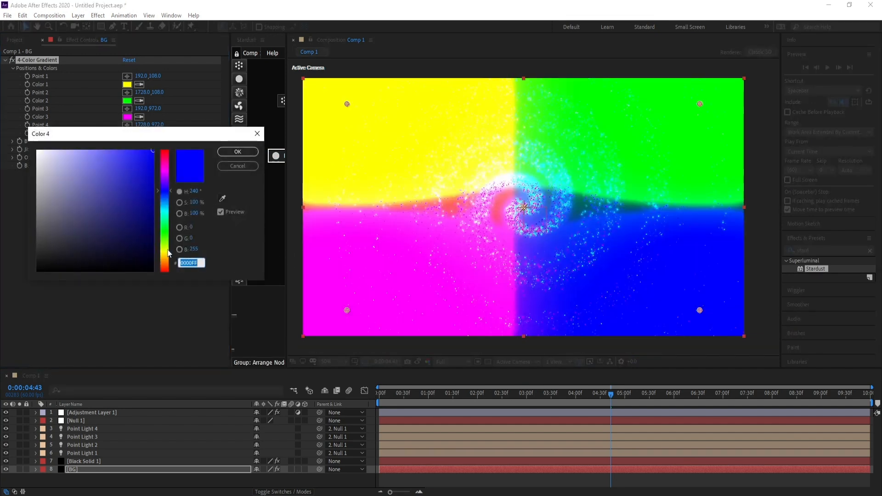
left_click(153, 264)
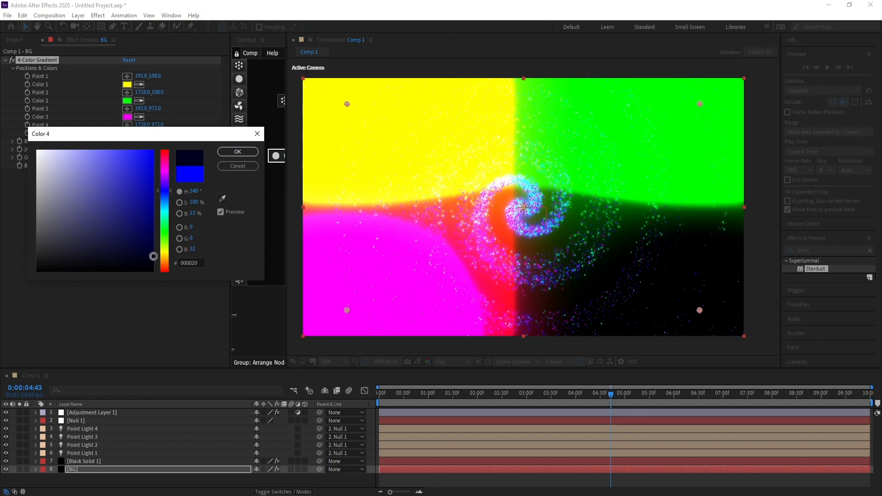
left_click(238, 151)
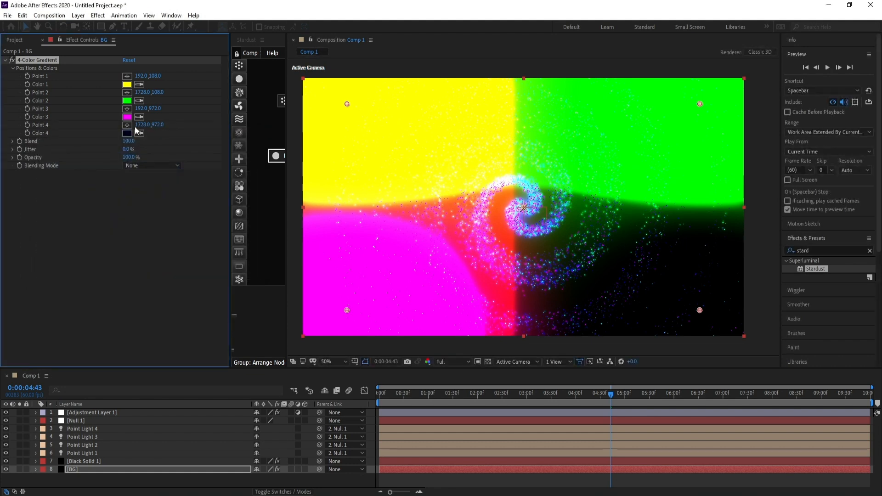
Set the gradient's Color 3 to a near-black shade
left_click(127, 117)
left_click_drag(151, 252, 152, 264)
left_click(230, 155)
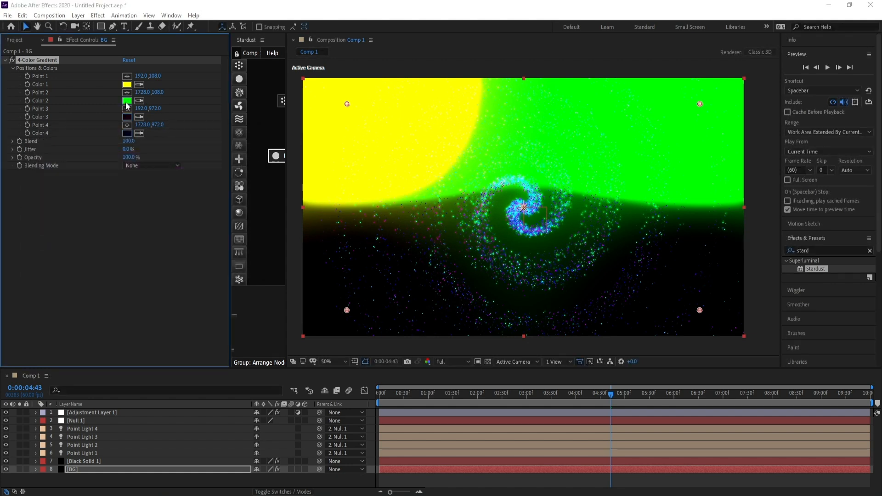
Set the gradient's Color 2 to 08000F
left_click(127, 100)
left_click(167, 184)
left_click_drag(150, 243, 150, 264)
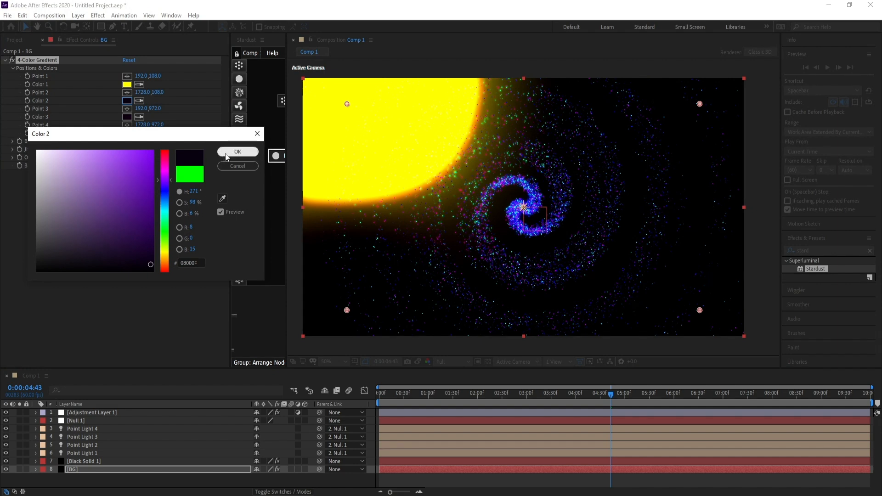
left_click(237, 151)
Set the gradient's Color 1 to a dark blue
left_click(127, 84)
left_click(152, 249)
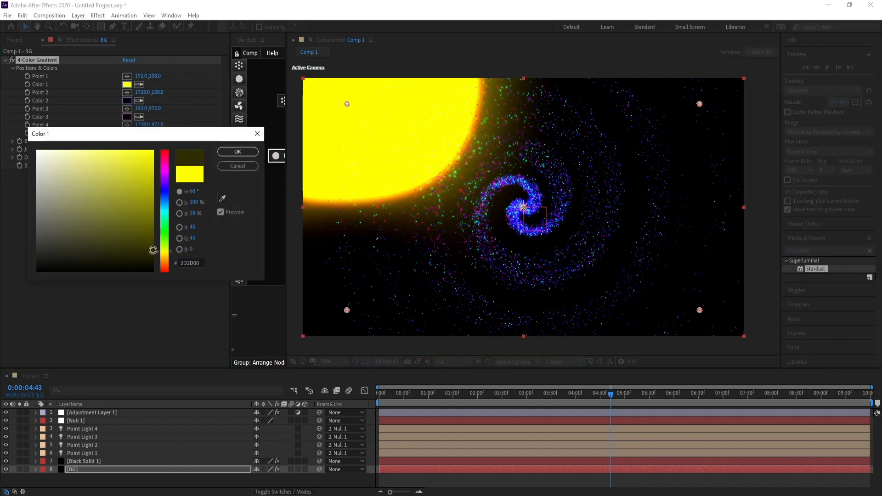
left_click(166, 193)
left_click(165, 195)
left_click_drag(152, 250, 152, 242)
left_click(237, 151)
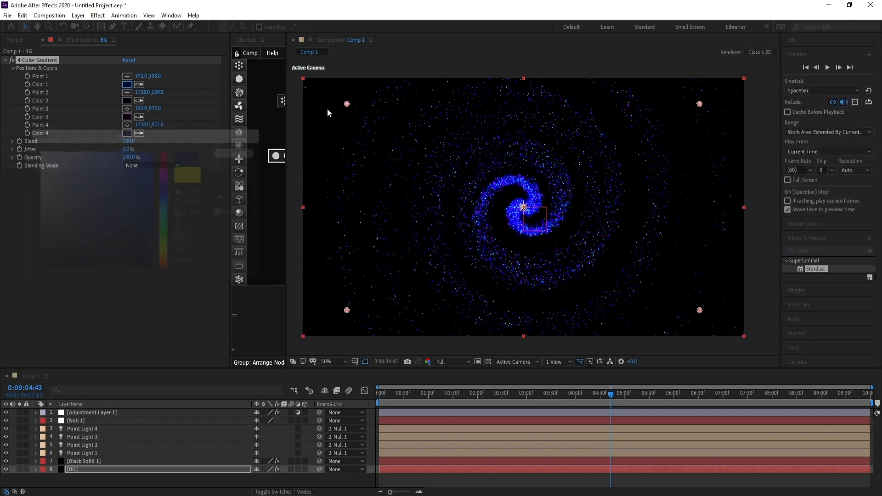
Move gradient Point 1 to the comp center and Point 3 to about 44, 460 on the left edge
left_click_drag(347, 104, 525, 212)
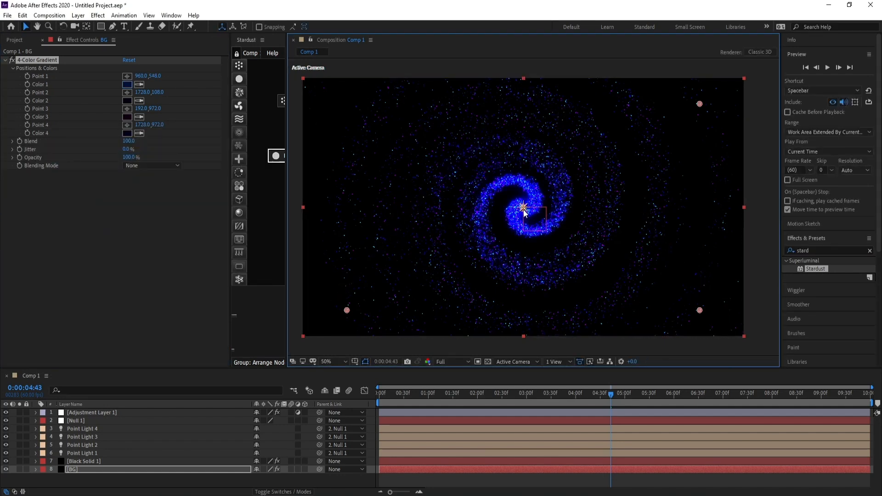
left_click_drag(347, 311, 313, 189)
Play back the animation preview from the start
left_click_drag(413, 393, 374, 399)
key("space")
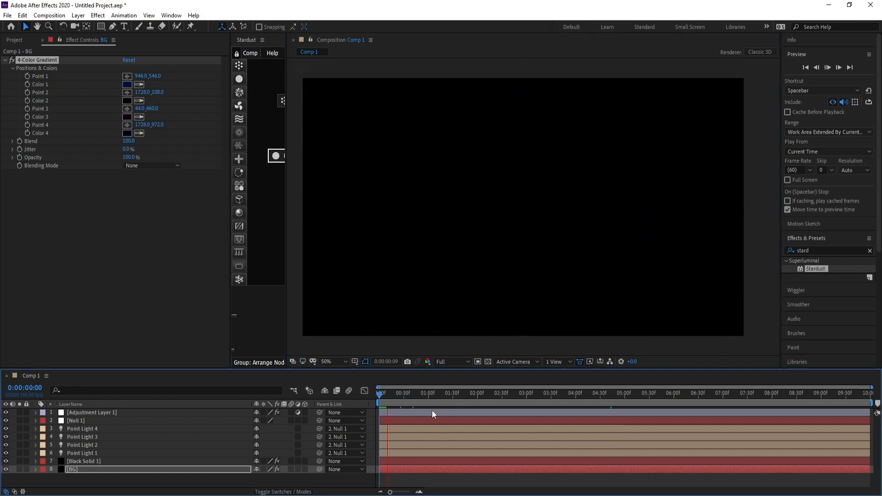